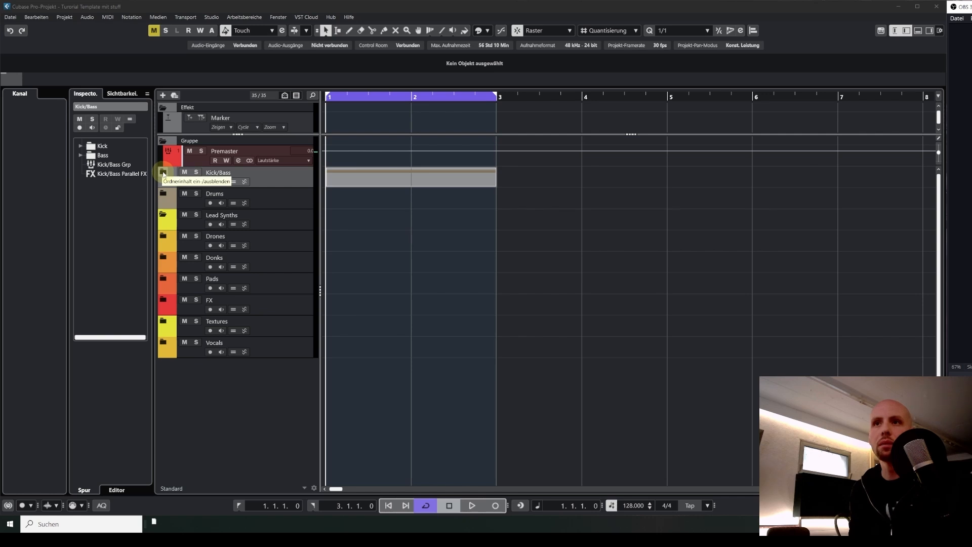
Step: Expand the Kick/Bass folder with its Kick and Bass subfolders, and show the Kick/Bass Grp track in the mixer
click(163, 173)
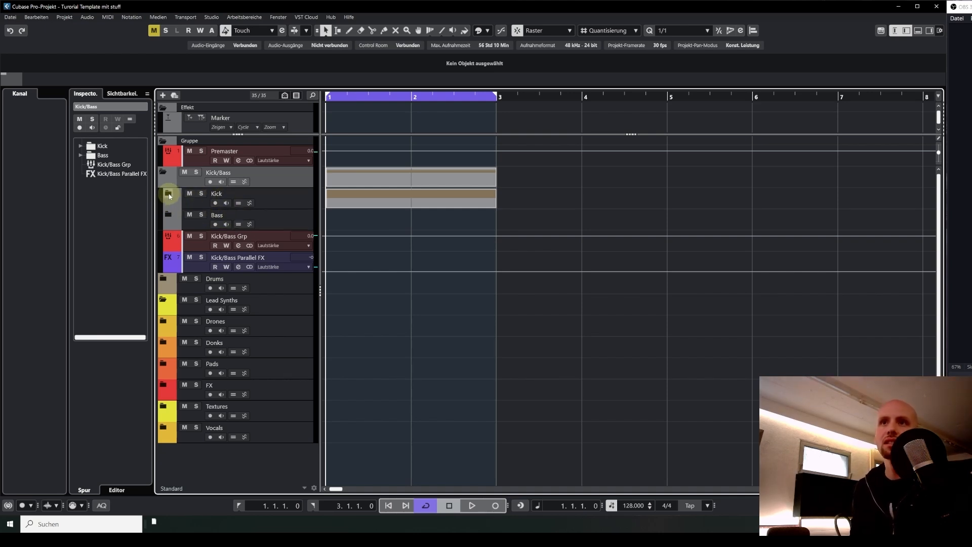
click(169, 196)
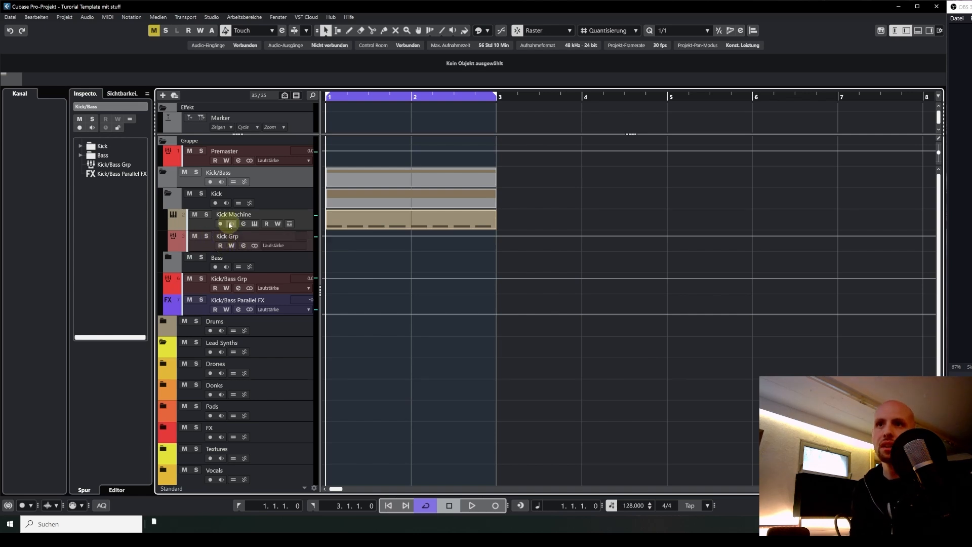
click(168, 260)
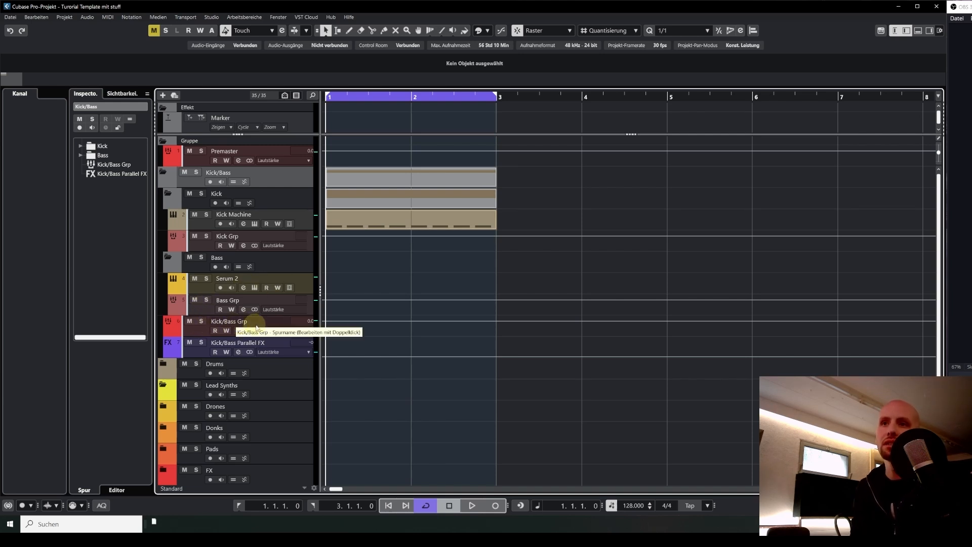
click(195, 331)
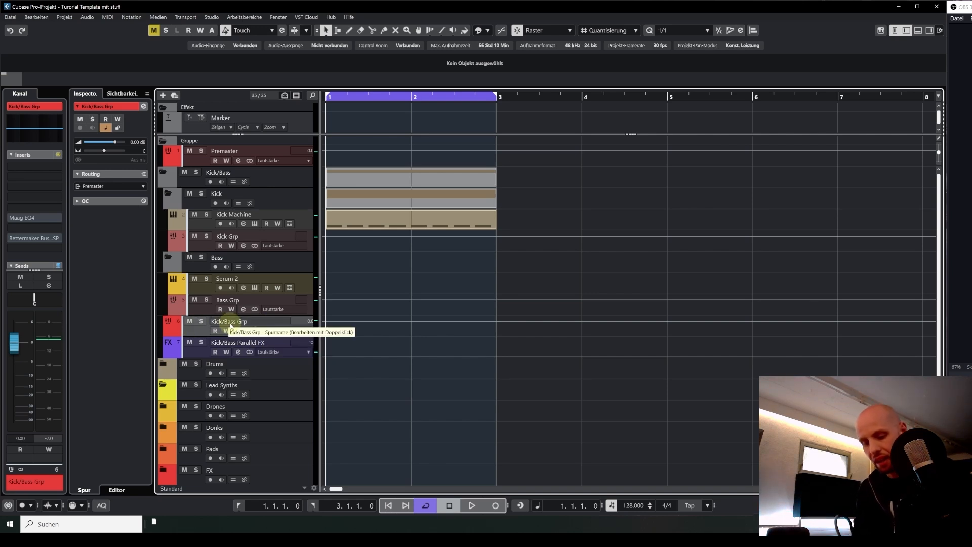
key(F3)
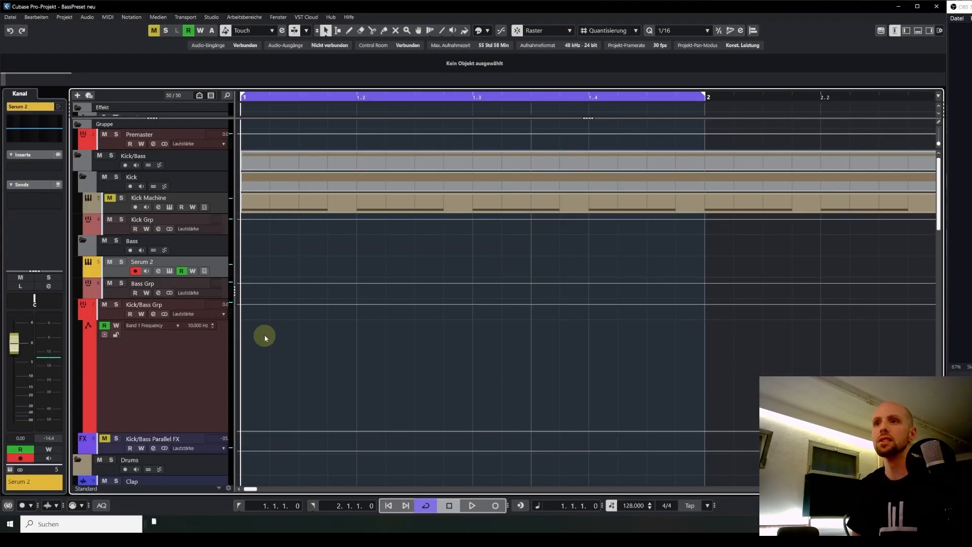
Step: Rename the Serum 2 track to Bass 1 and record a one-bar MIDI take with a single bass note on it
double_click(152, 264)
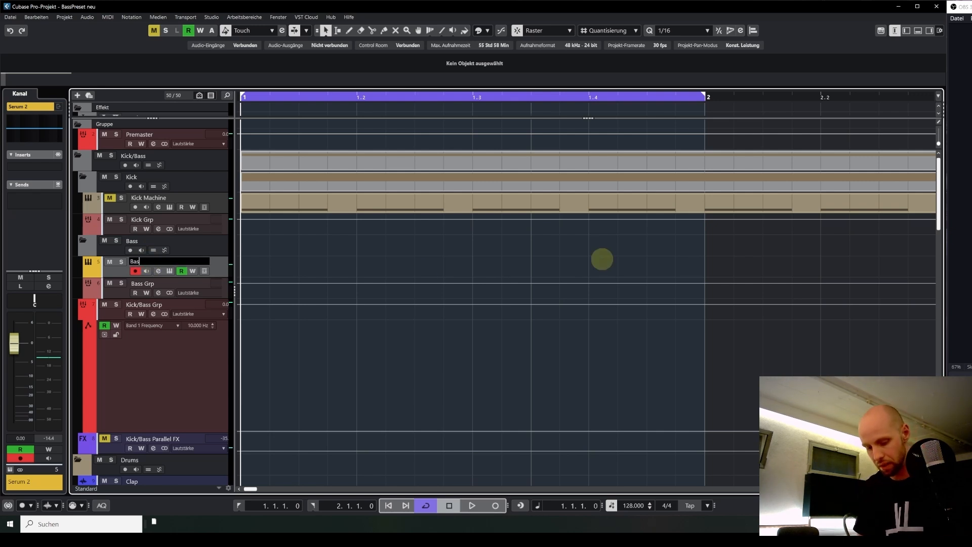
key(Return)
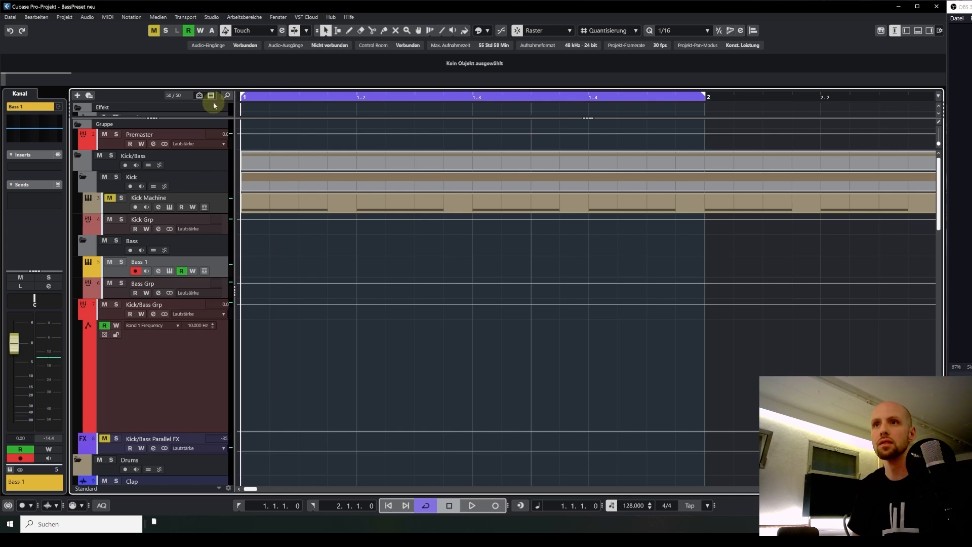
key(KP_Divide)
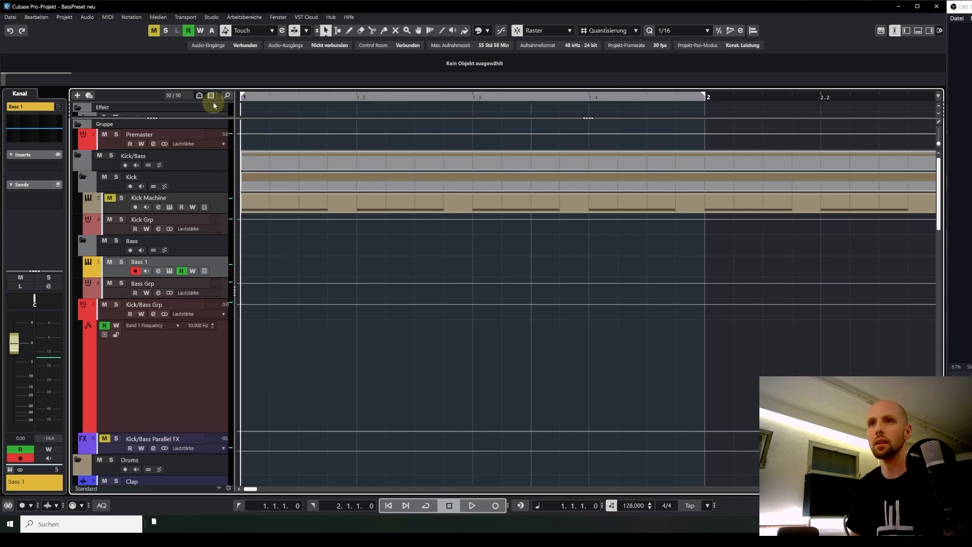
key(KP_Divide)
key(KP_Multiply)
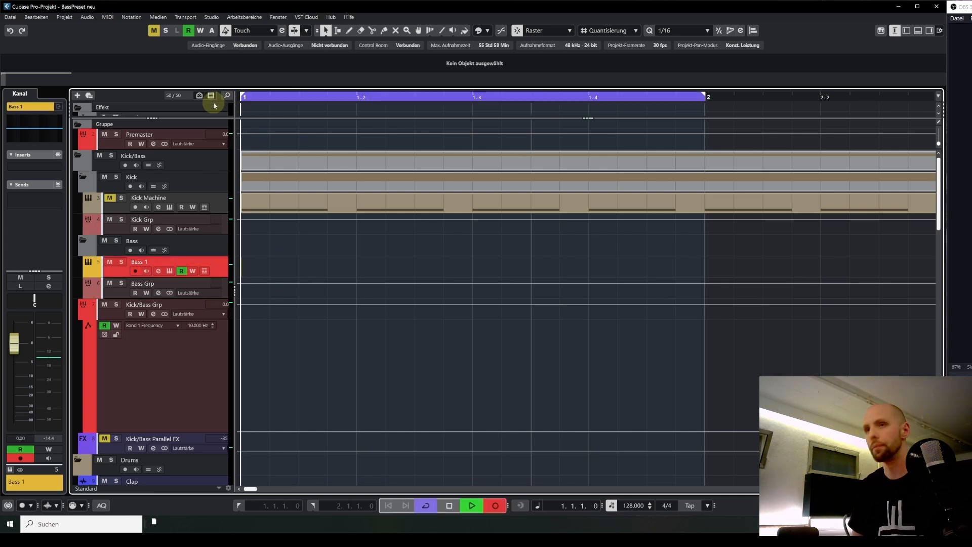
key(space)
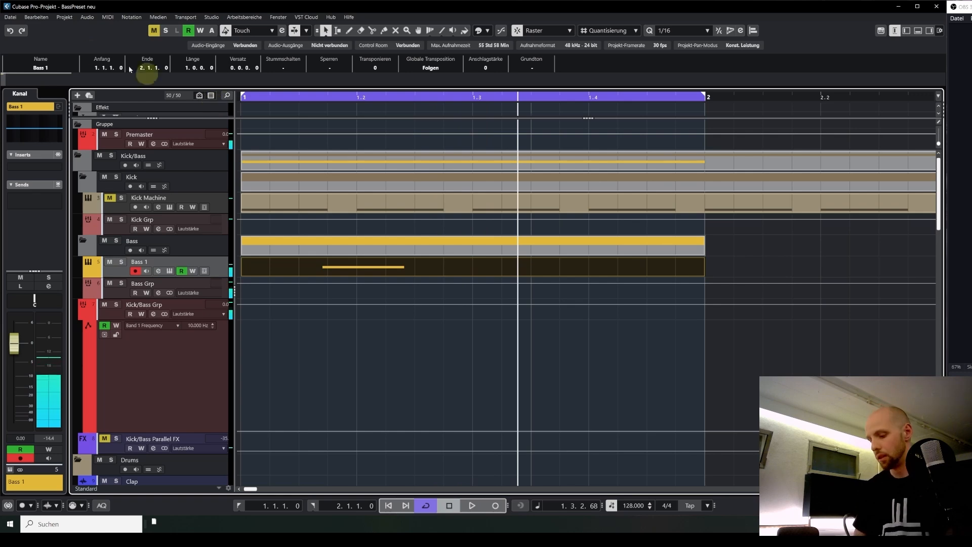
Step: In the Bass 1 part, start the recorded F0 note at 1.1.3 and shorten it to just under an eighth note
key(Return)
drag(254, 281, 231, 284)
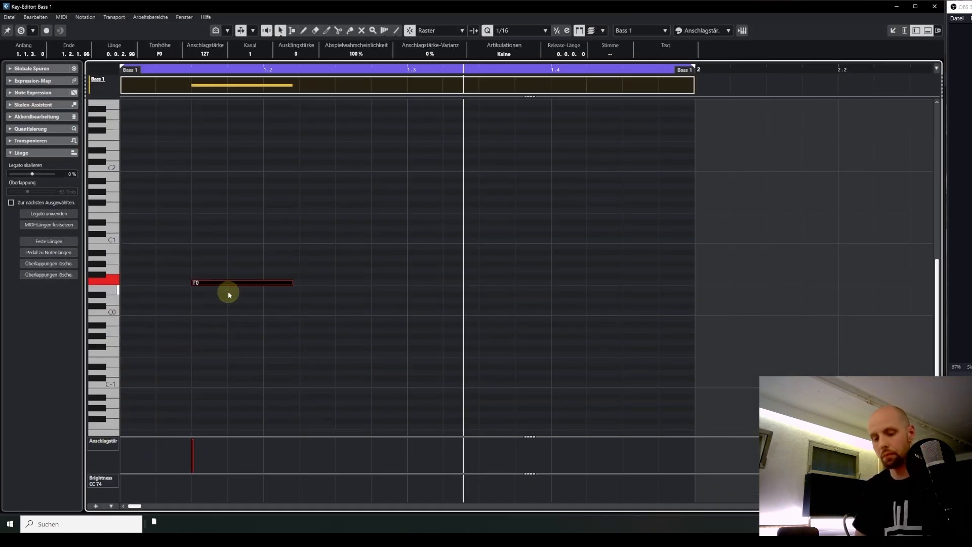
drag(290, 283, 373, 289)
key(1)
click(252, 342)
Step: Copy the F0 note to the offbeat of beats 2, 3 and 4 and close the note editor
drag(224, 283, 516, 283)
click(521, 336)
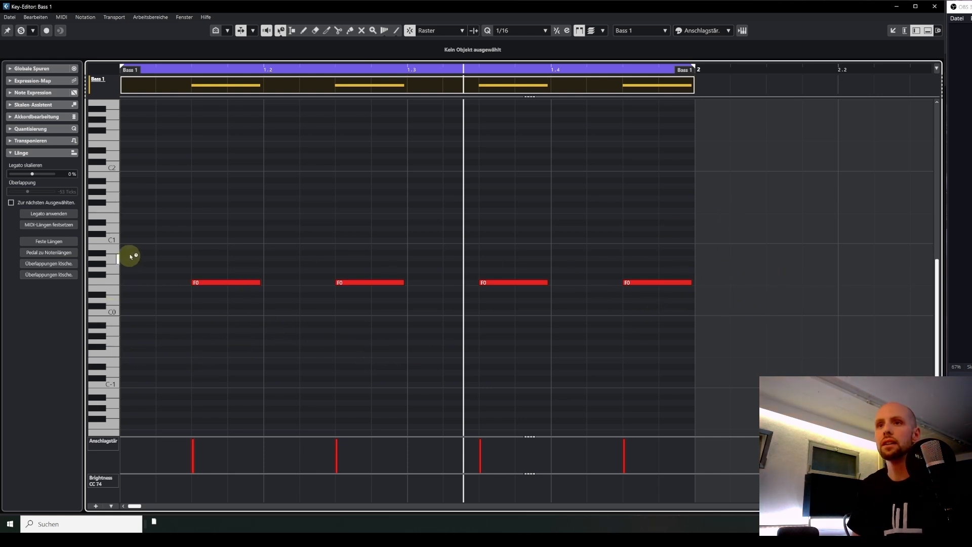
click(261, 285)
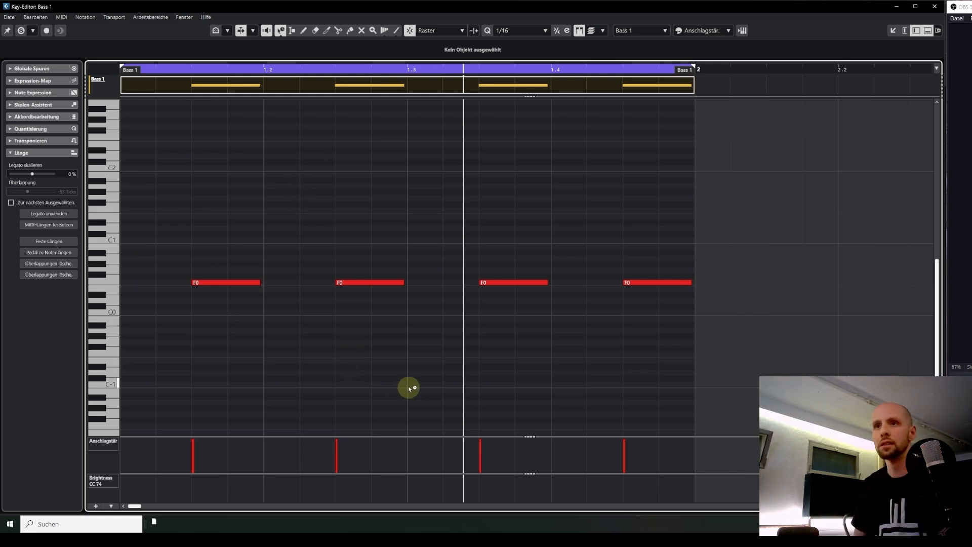
key(Return)
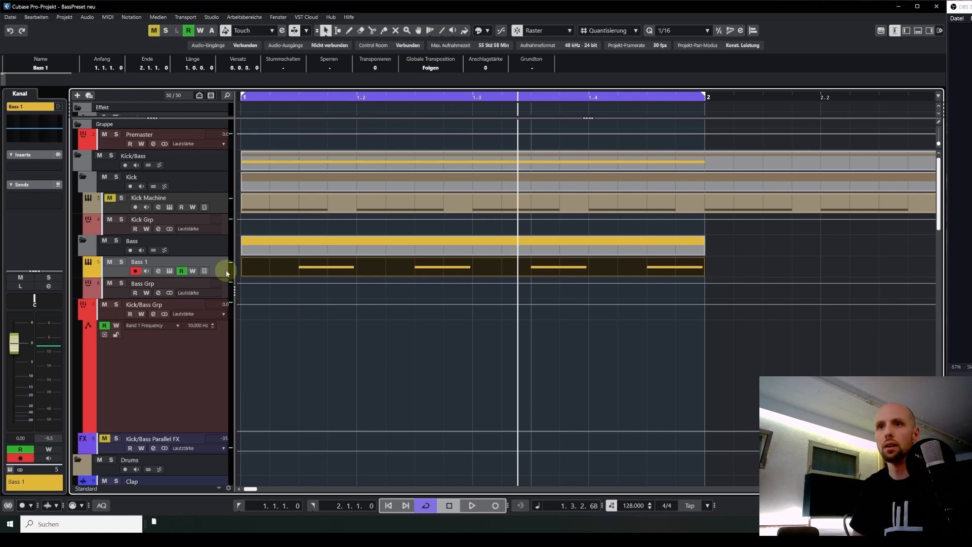
Step: Examine the envelope 1 settings in the Serum 2 instrument of the Bass 1 track
click(169, 271)
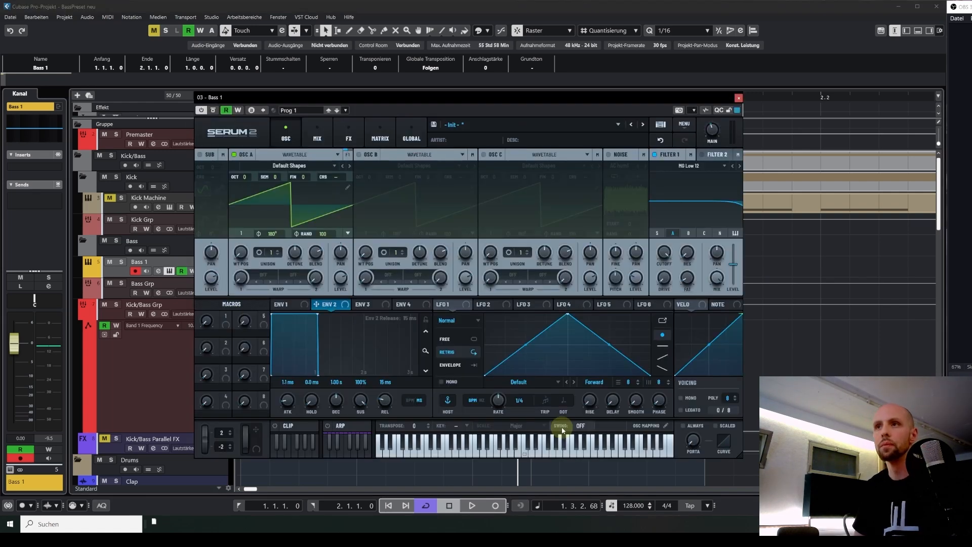
drag(473, 102, 481, 88)
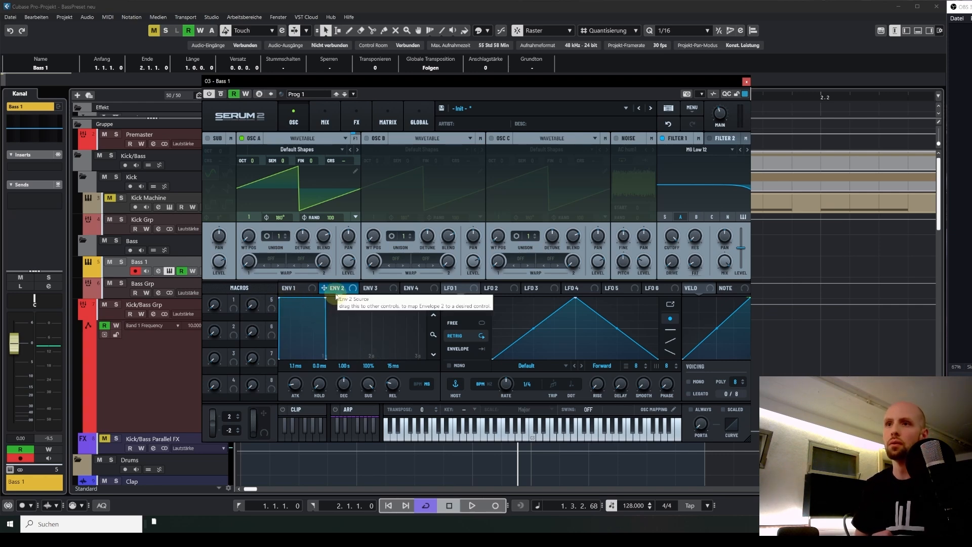
click(294, 287)
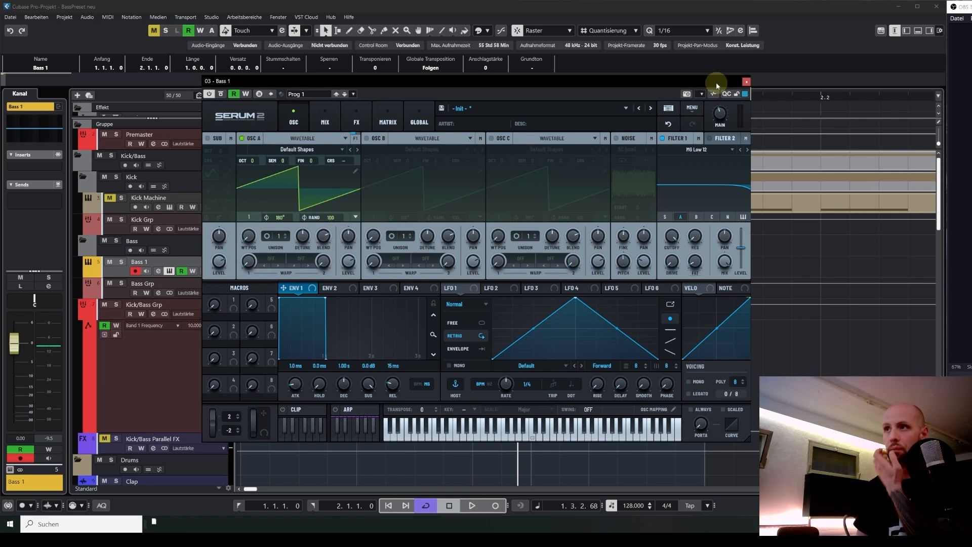
click(746, 81)
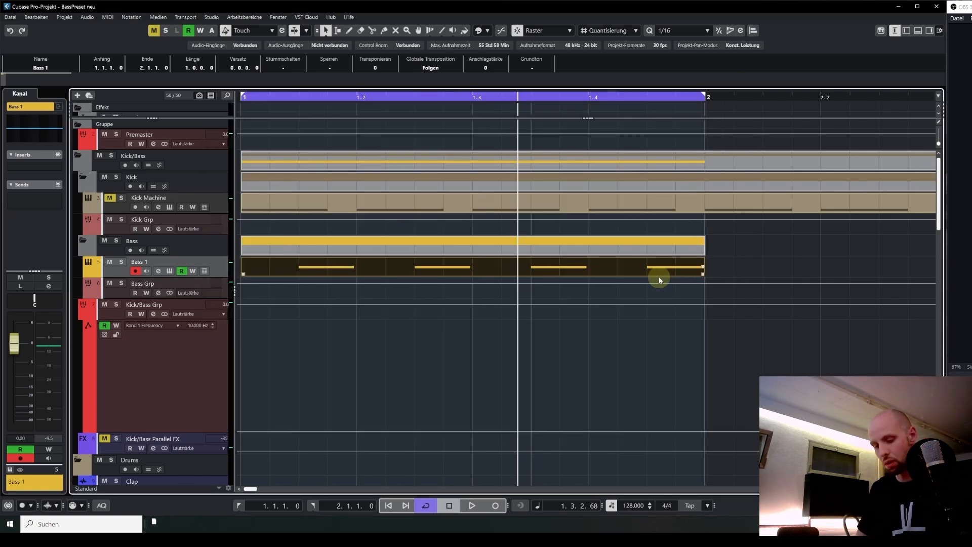
Step: Play the bass loop and examine its waveform in the ShaperBox 3 scope on the Stereo Out channel
key(F3)
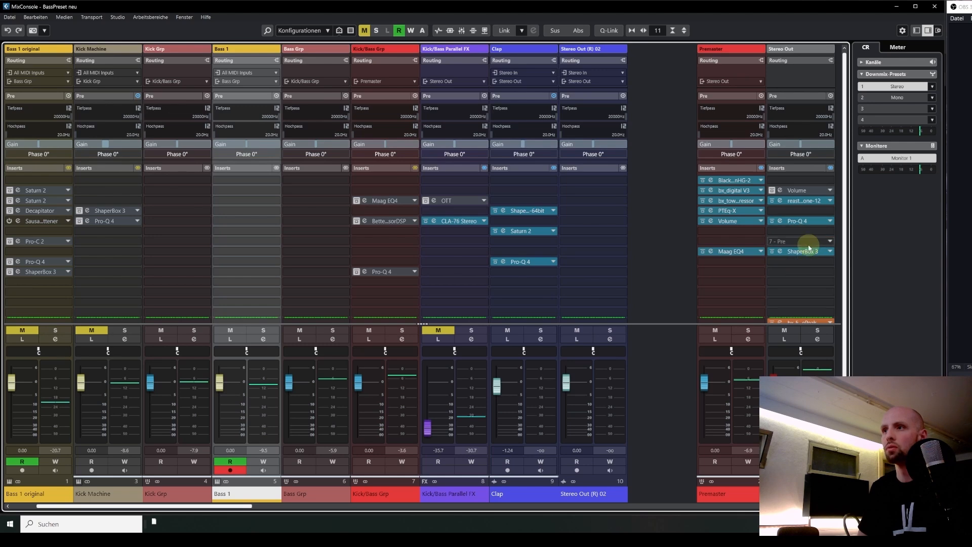
click(808, 251)
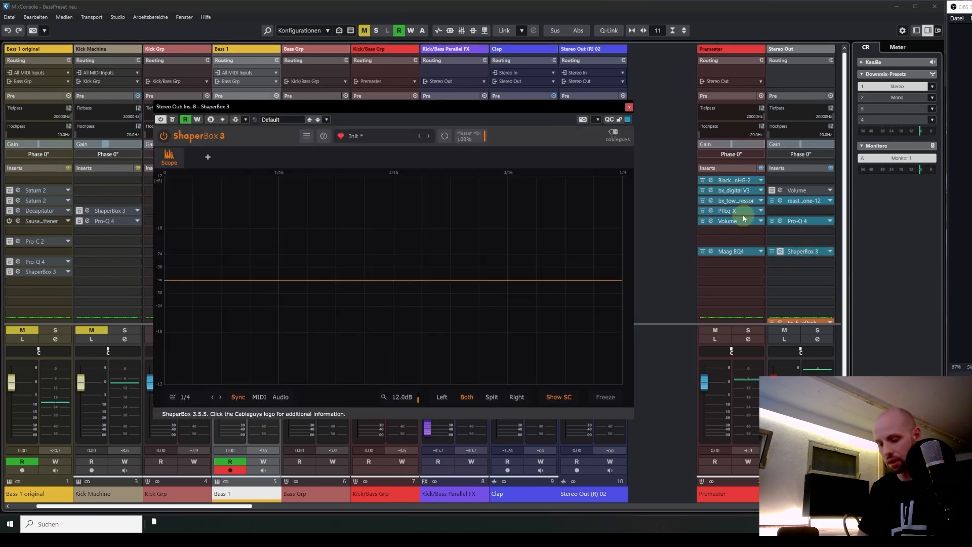
key(F3)
drag(444, 105, 549, 100)
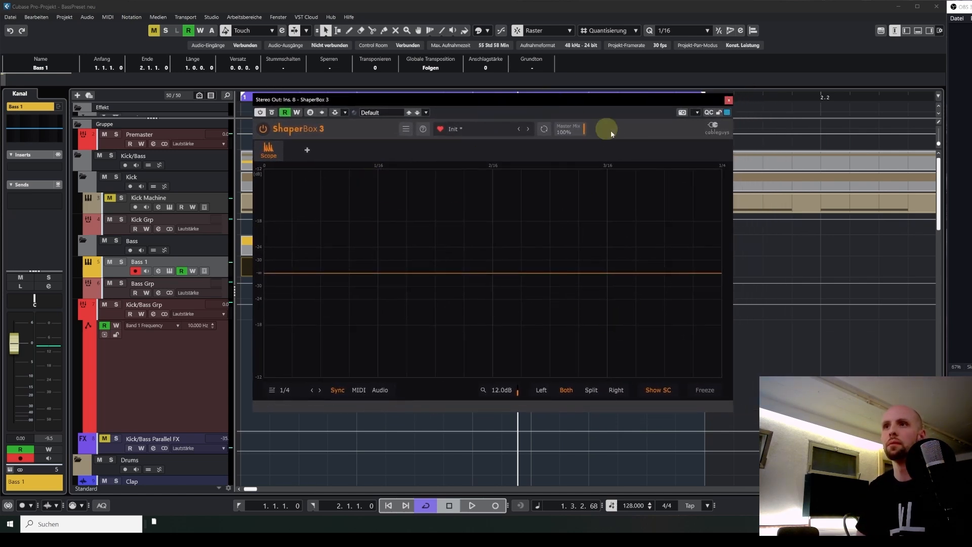
key(space)
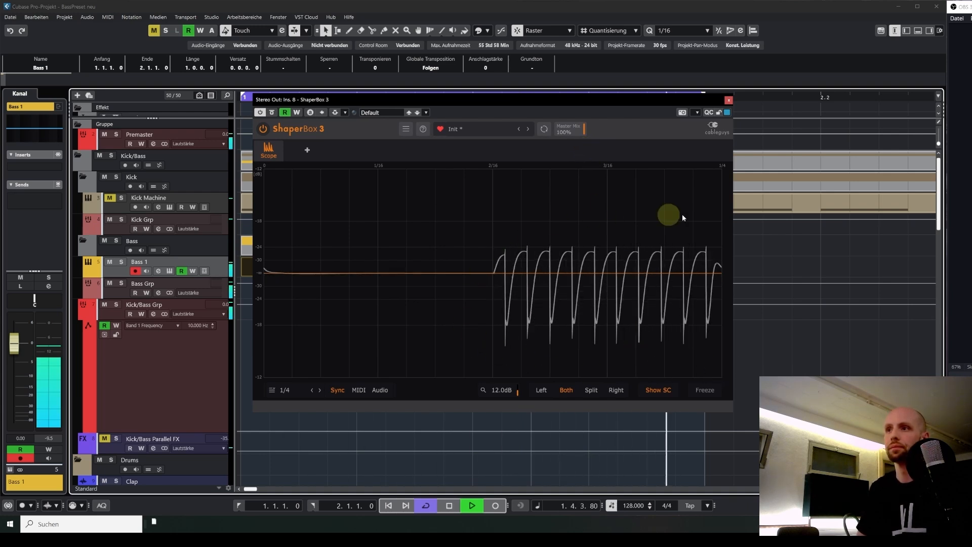
key(space)
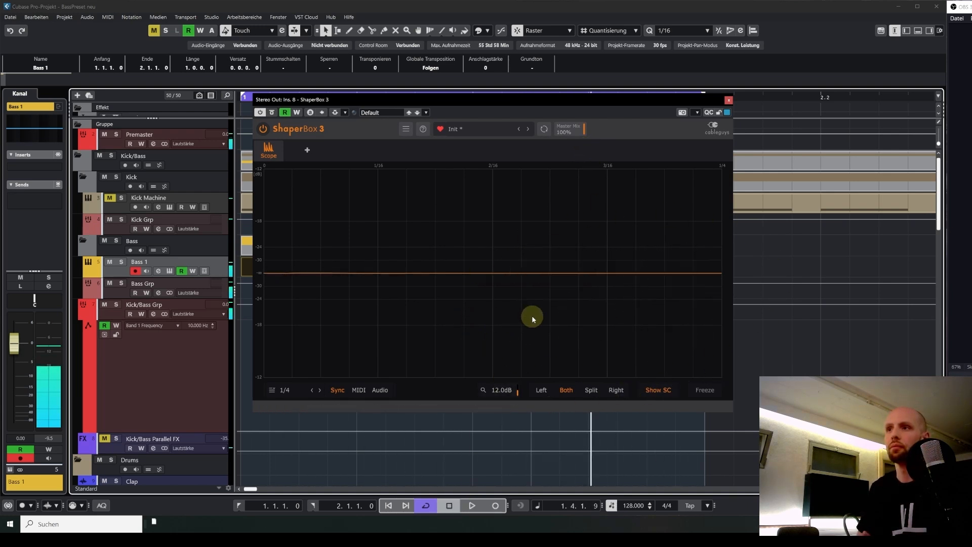
click(730, 100)
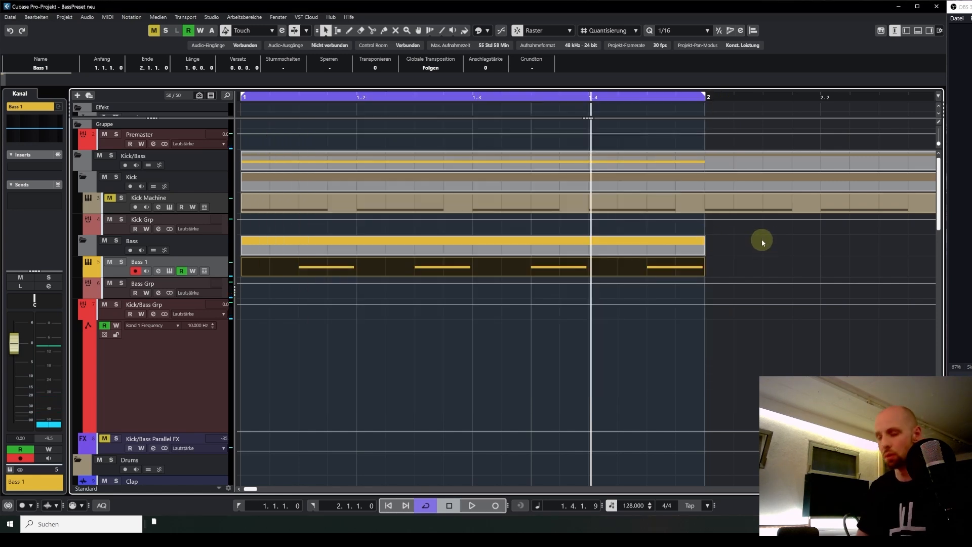
Step: Set the random phase of oscillator A in Bass 1's Serum 2 to 0
key(e)
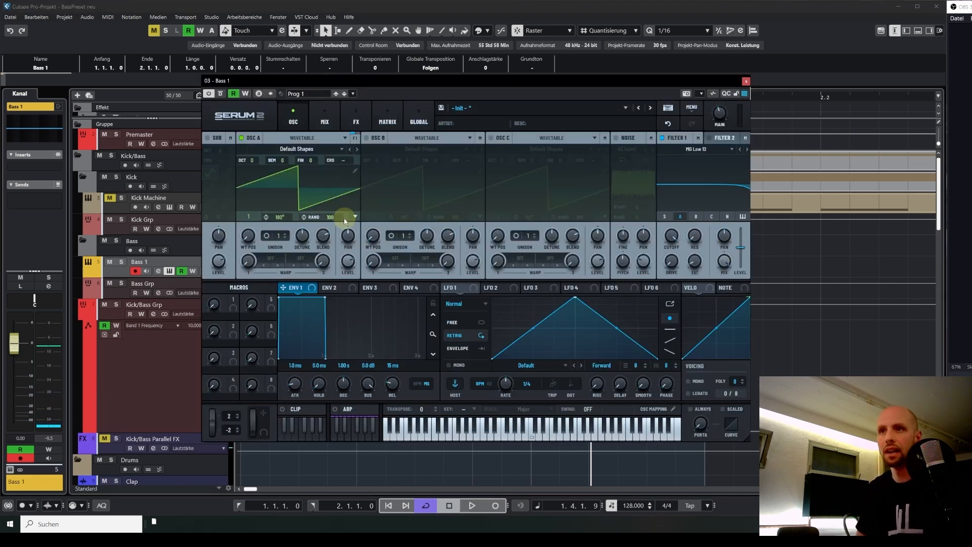
drag(326, 218, 327, 263)
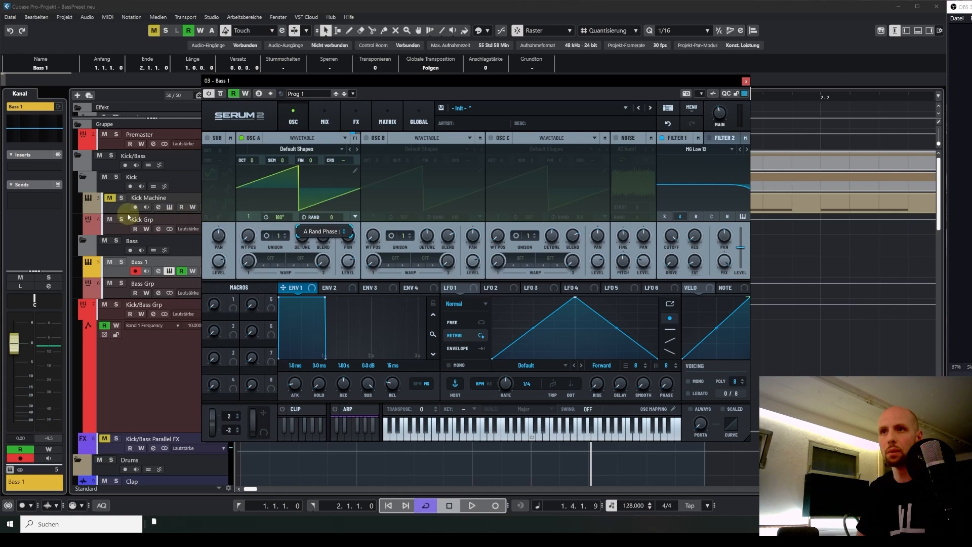
click(746, 81)
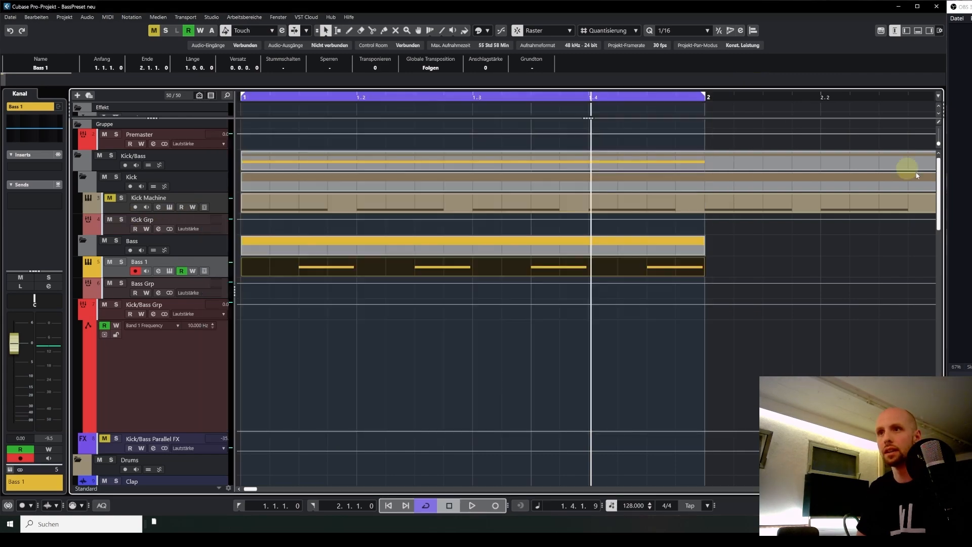
Step: Replay the bass loop and recheck the waveform's phase consistency in the Stereo Out ShaperBox 3 scope
key(F3)
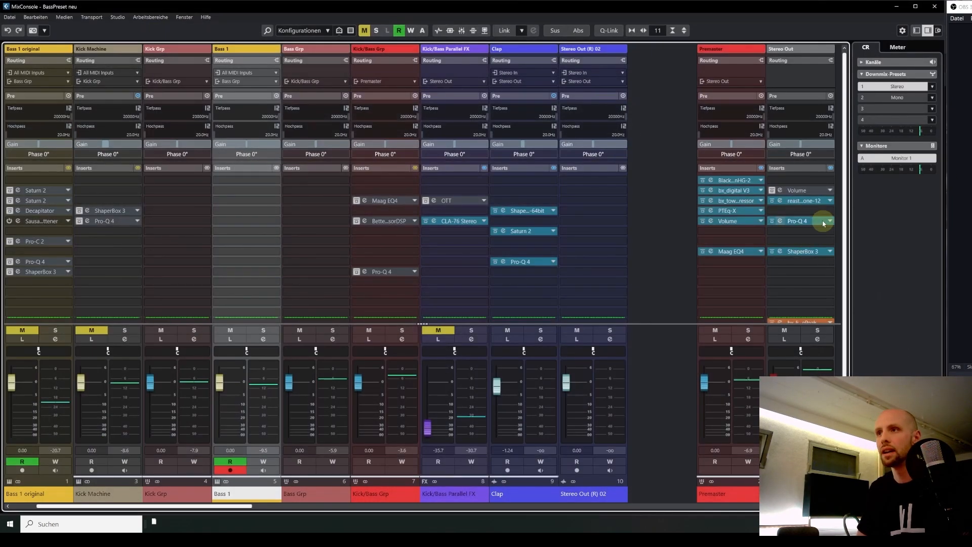
click(806, 251)
key(F3)
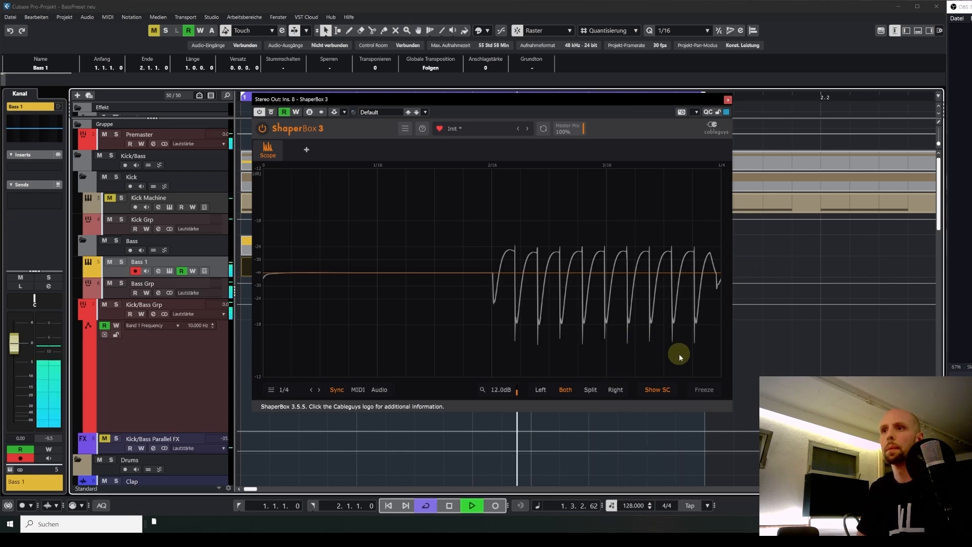
key(space)
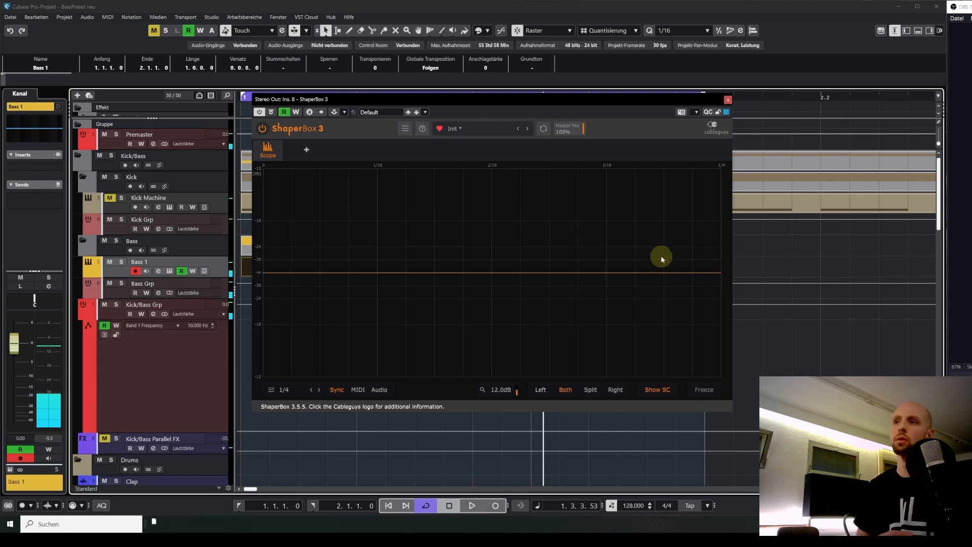
click(729, 100)
click(381, 365)
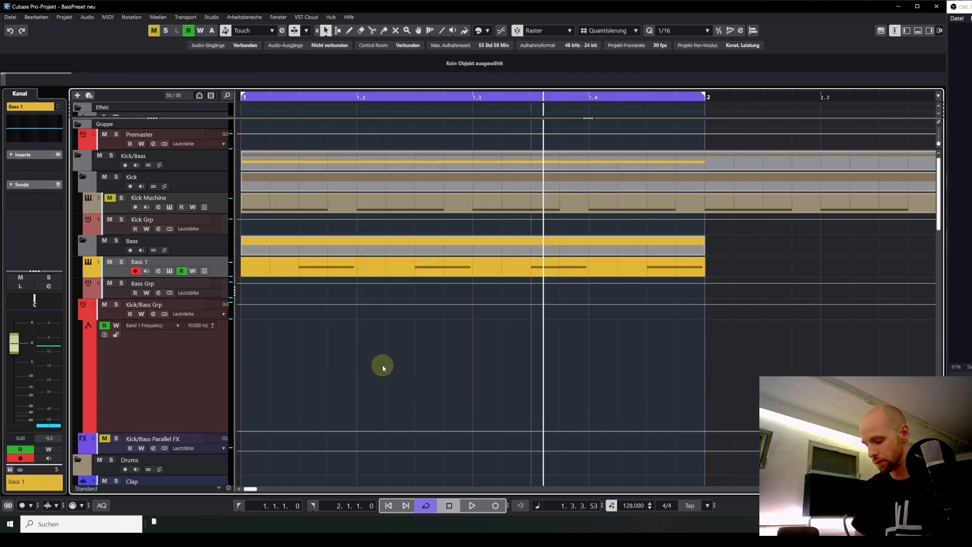
Step: Open the filter routing of oscillator A in Bass 1's Serum 2 to examine its balance between filters 1 and 2
key(e)
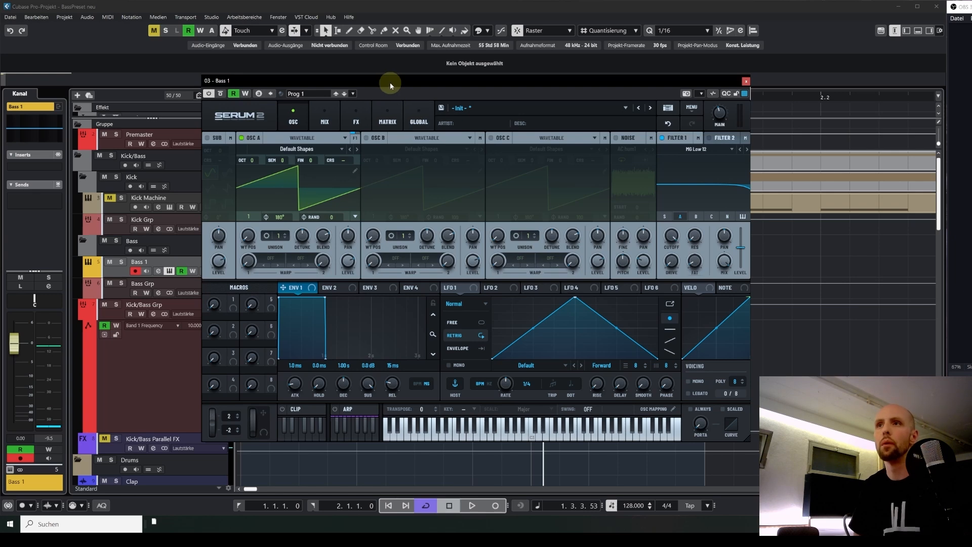
drag(391, 83, 423, 90)
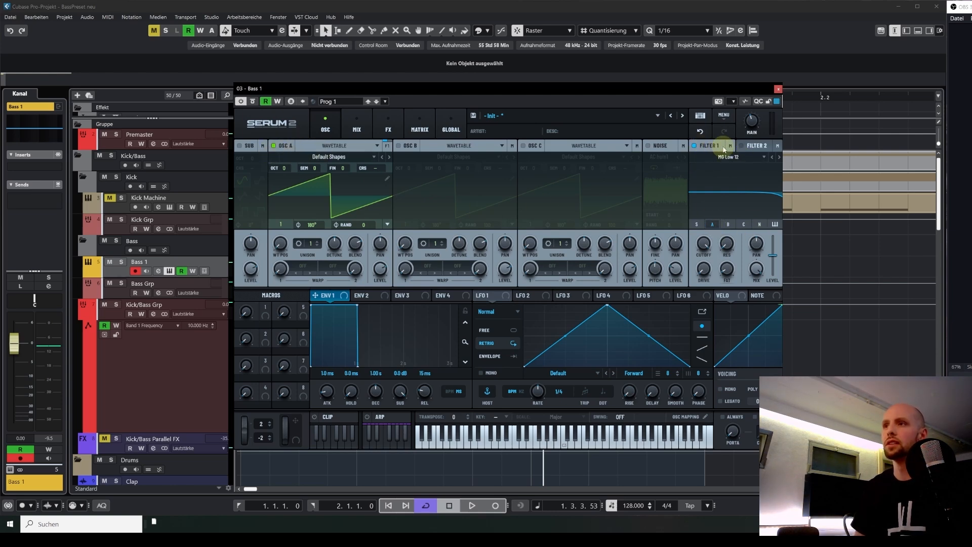
click(388, 147)
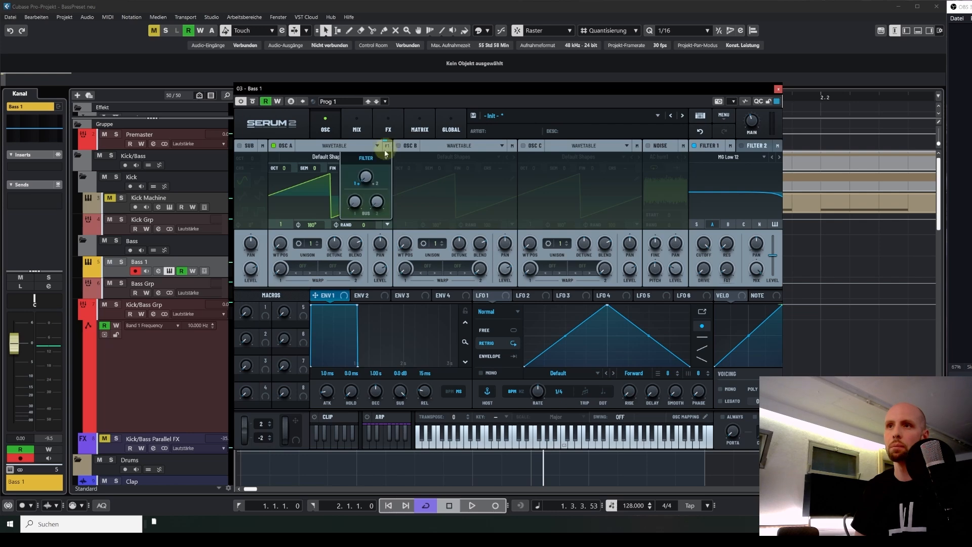
mouse_move(367, 175)
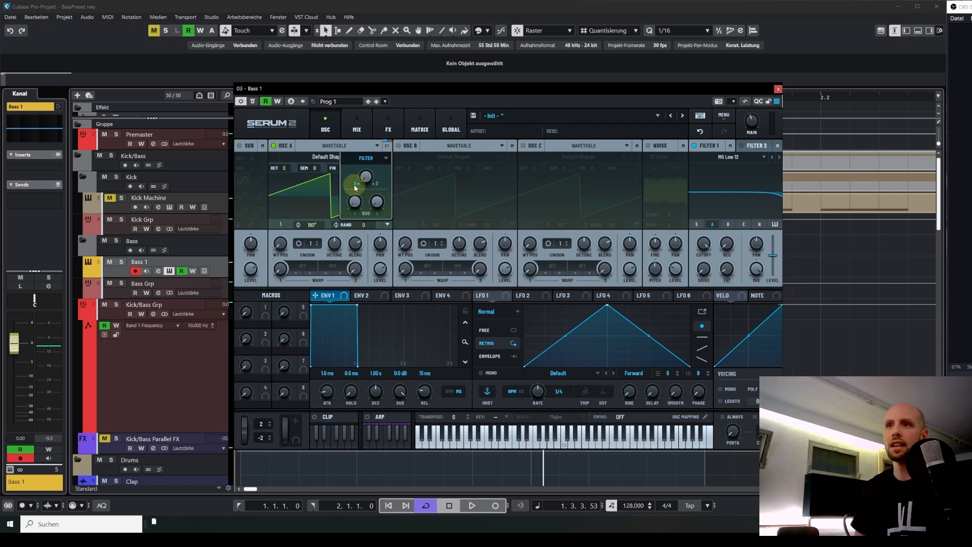
Step: Assign Env 2 to Filter 1's cutoff as a modulation source and check the routing in the modulation matrix
click(386, 147)
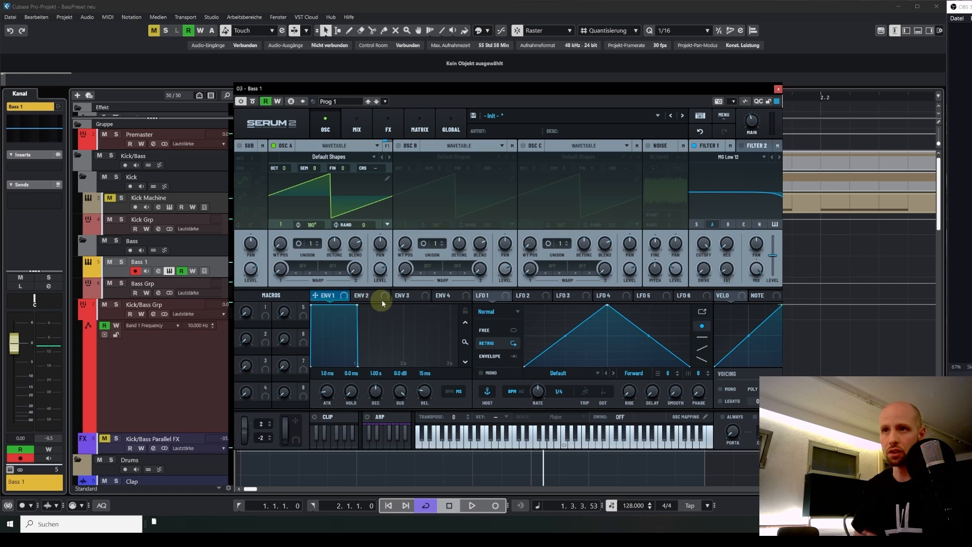
click(363, 297)
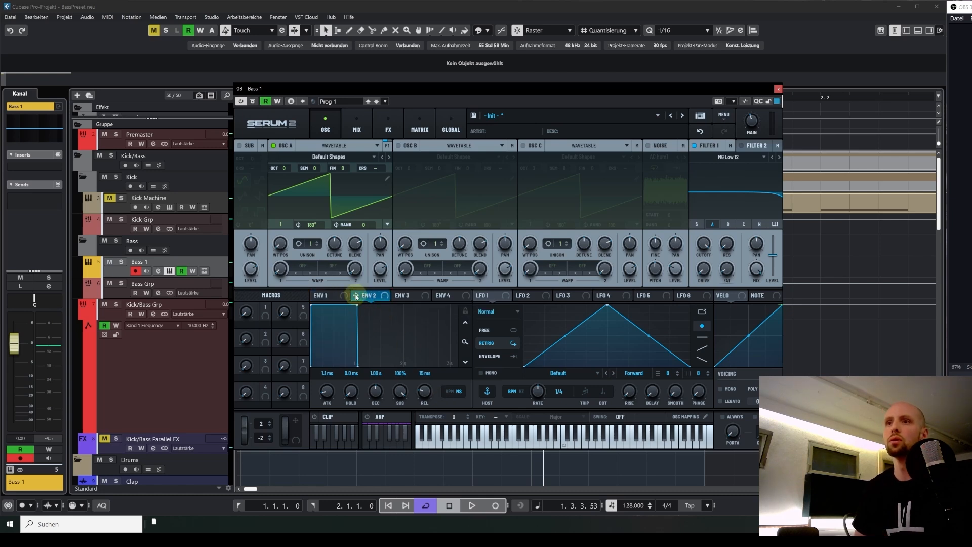
drag(356, 297, 725, 246)
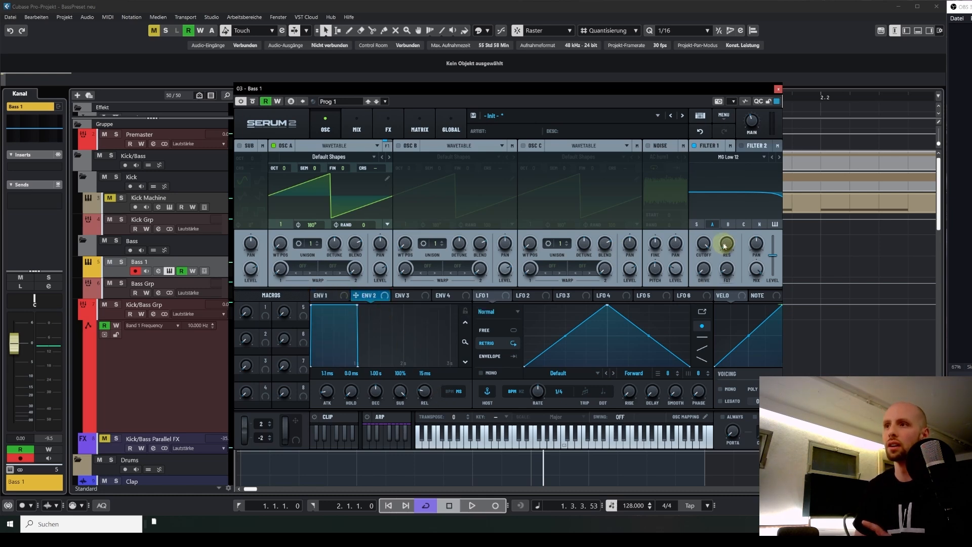
click(357, 298)
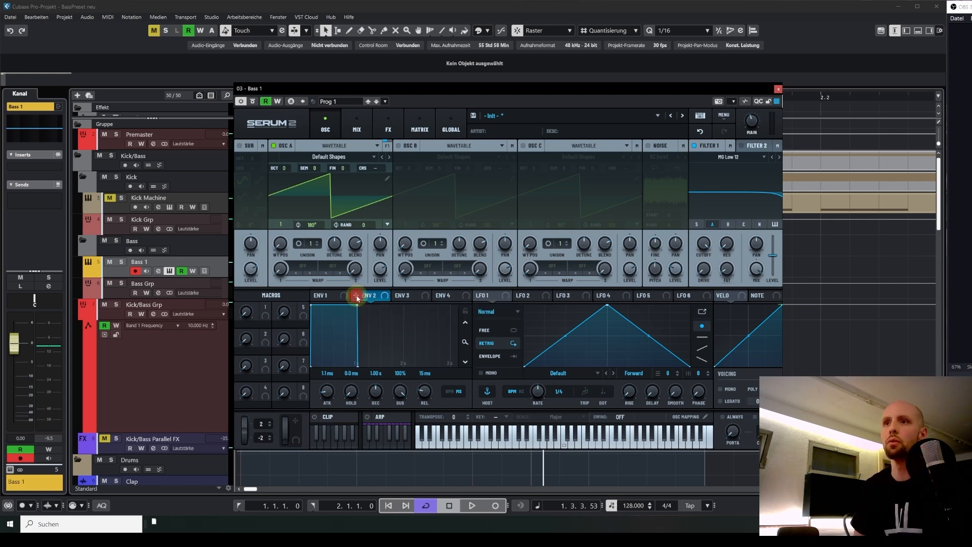
drag(357, 297, 705, 246)
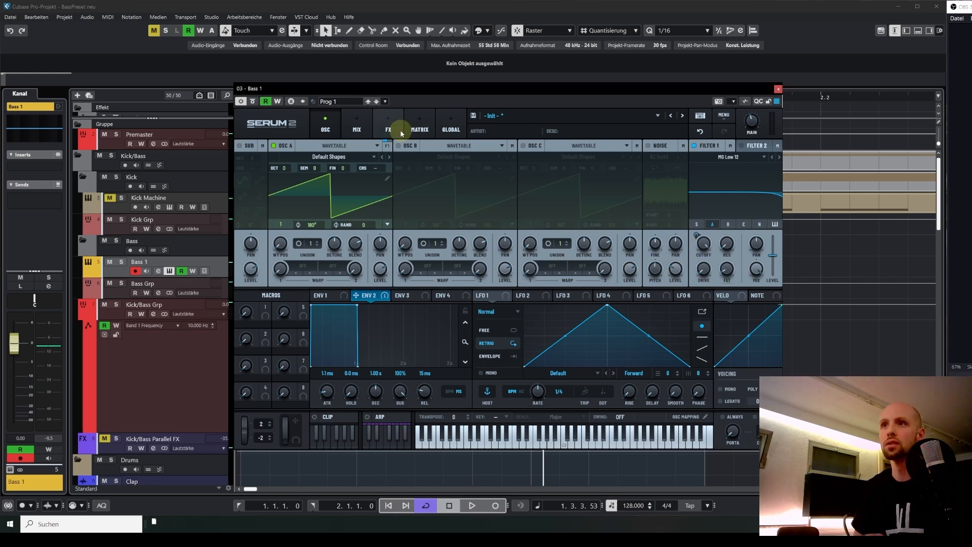
click(420, 131)
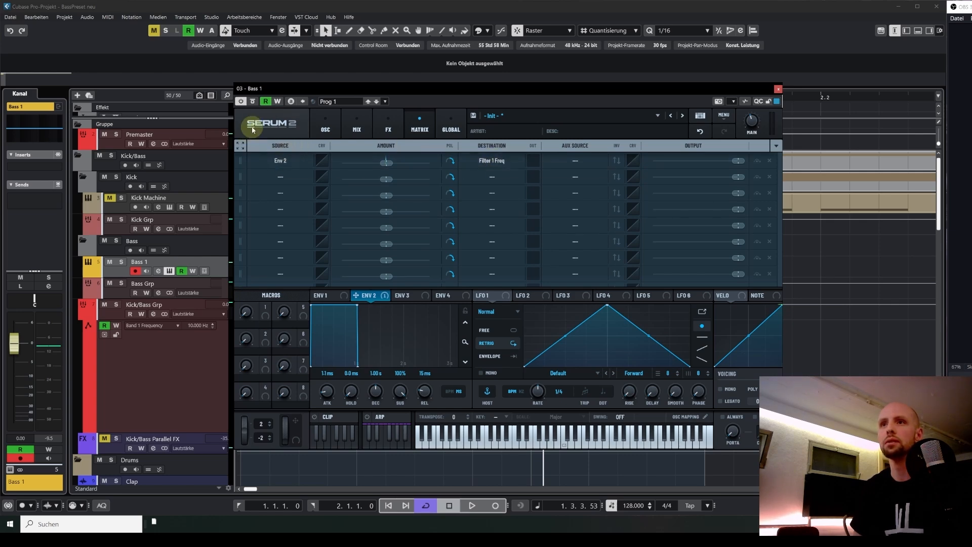
click(326, 129)
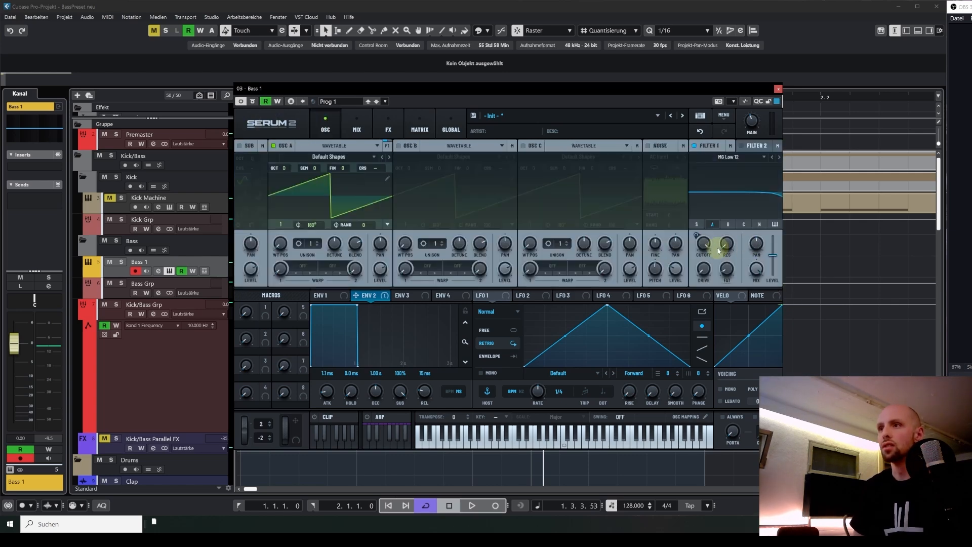
Step: Lower Filter 1's cutoff for a darker bass and set Env 2's modulation amount on it to about 29%
drag(705, 247, 707, 296)
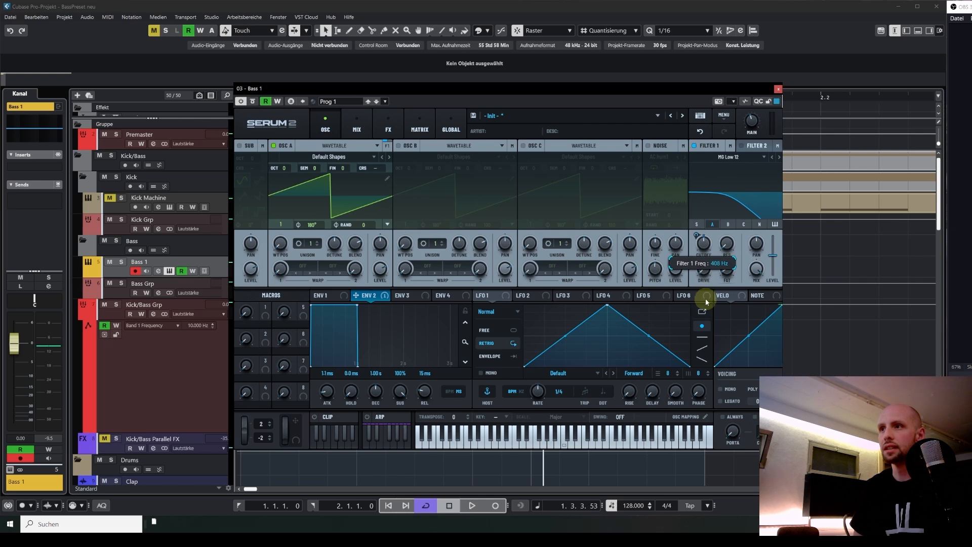
mouse_move(695, 234)
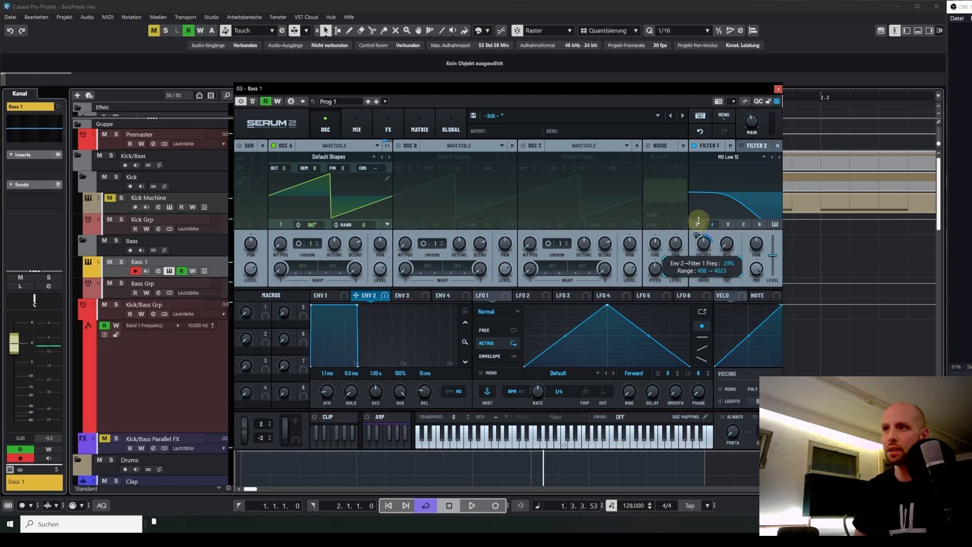
drag(699, 215, 699, 219)
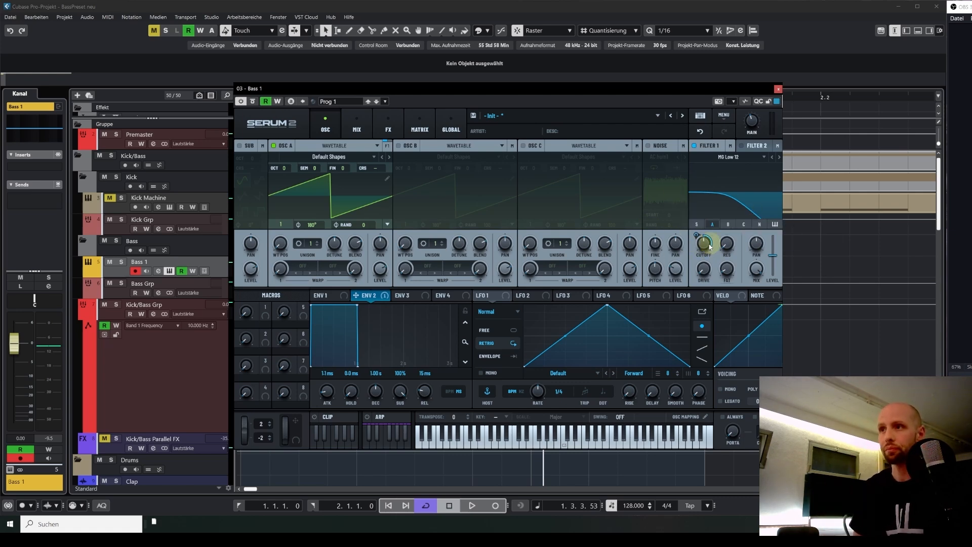
drag(710, 247, 701, 257)
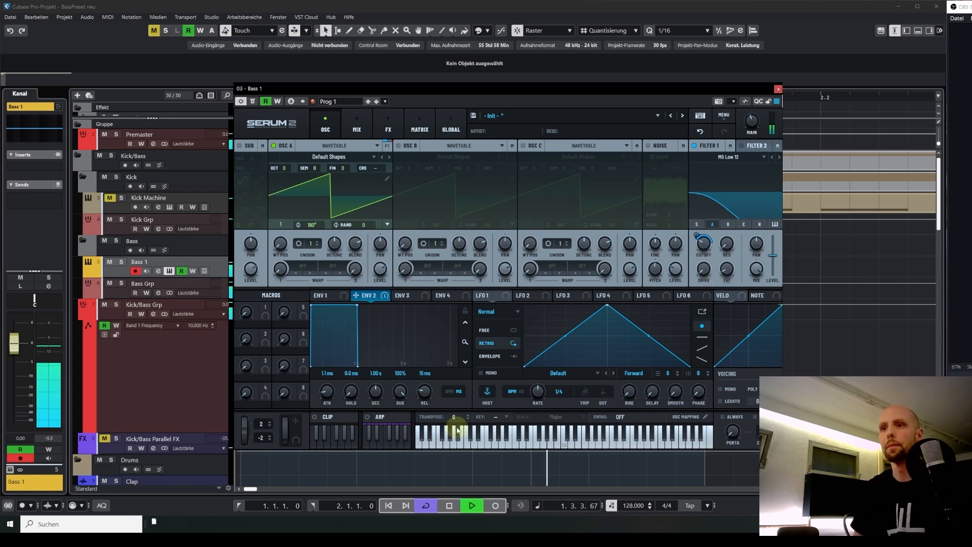
Step: Shape Env 2 while looping the bass, with 0.2 ms attack, 722 ms decay and 4% sustain
drag(333, 393, 330, 399)
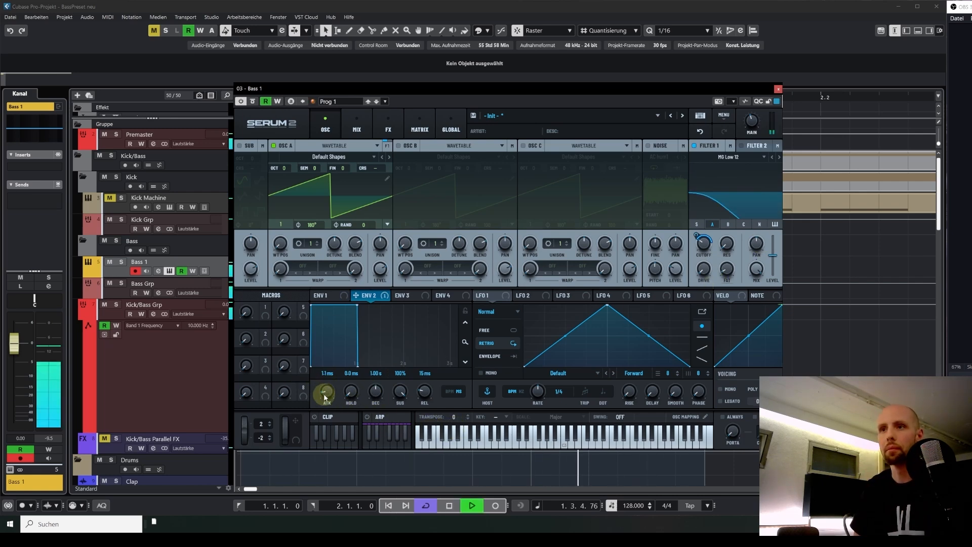
key(space)
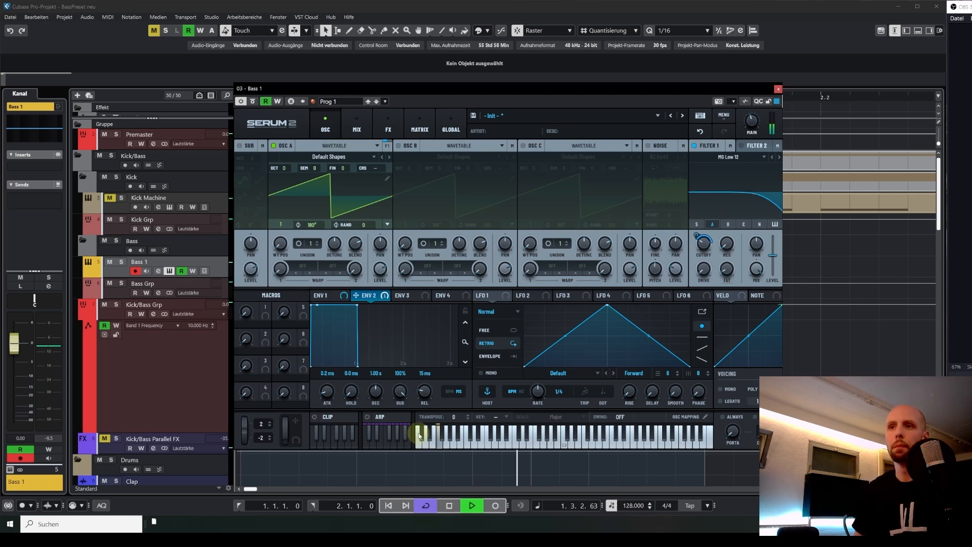
drag(377, 396, 412, 489)
key(space)
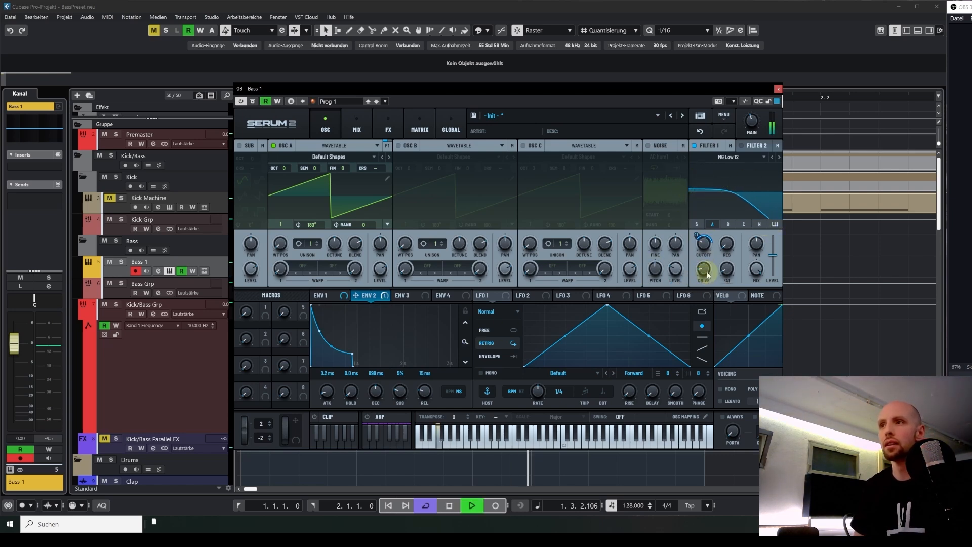
key(space)
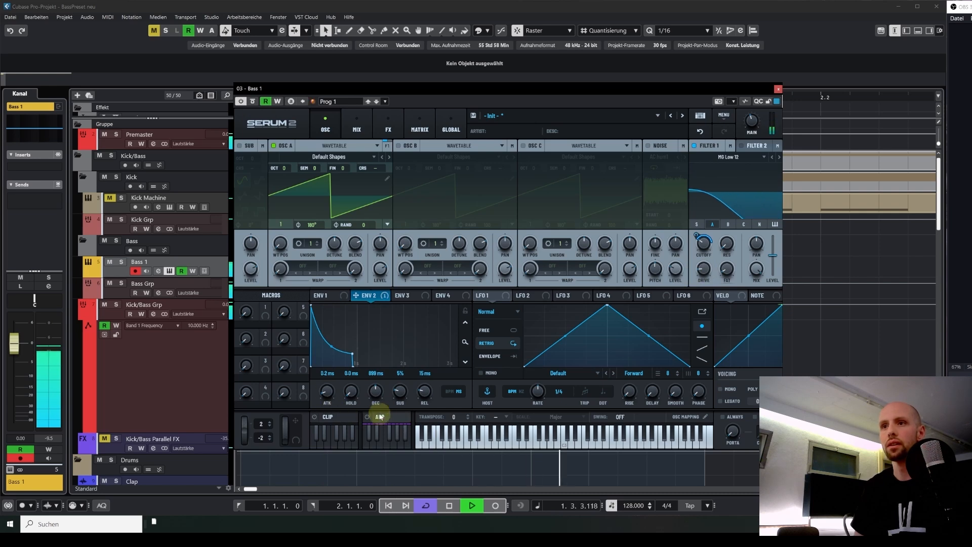
drag(377, 401, 402, 393)
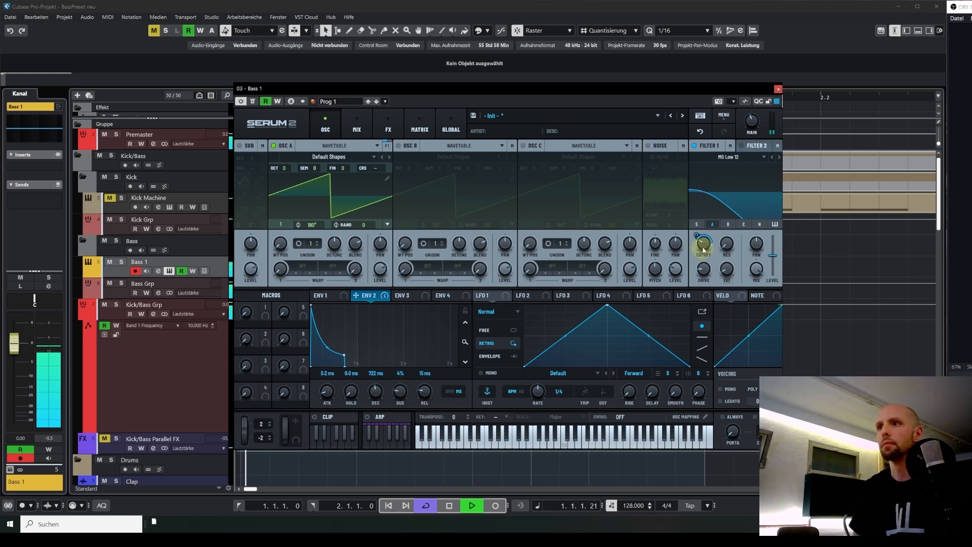
Step: Lower Filter 1's cutoff to 50 Hz and refine Env 2 to 777 ms decay and 5% sustain during playback
drag(704, 249, 698, 234)
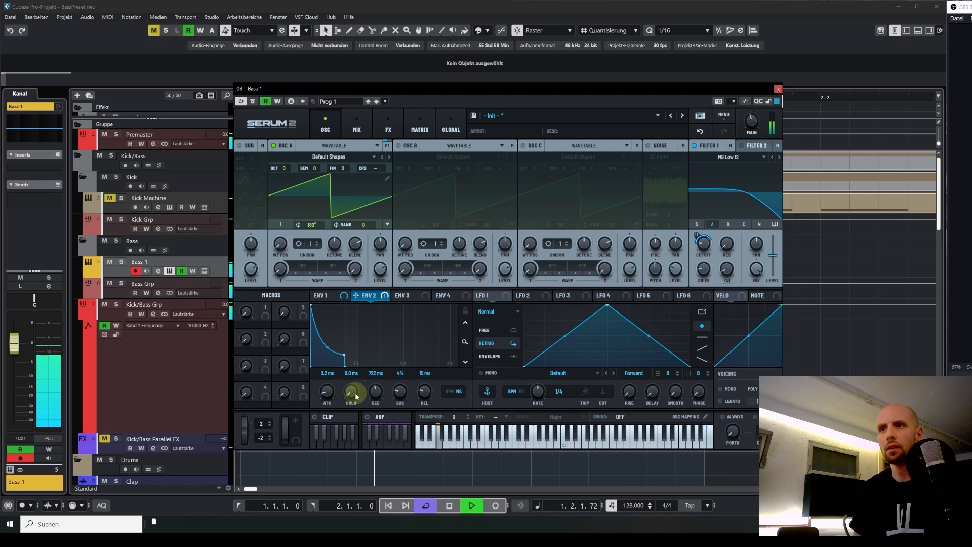
click(379, 393)
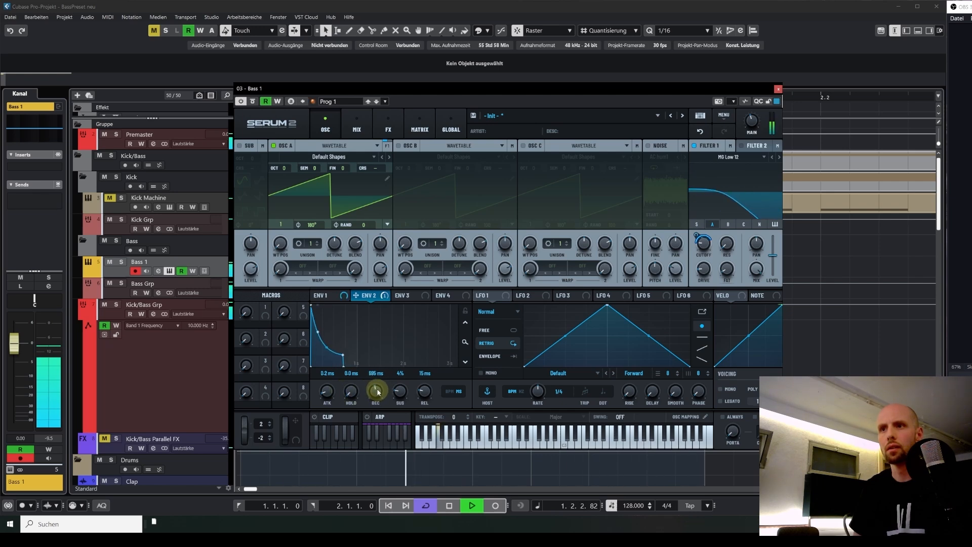
scroll(378, 392, up, 1)
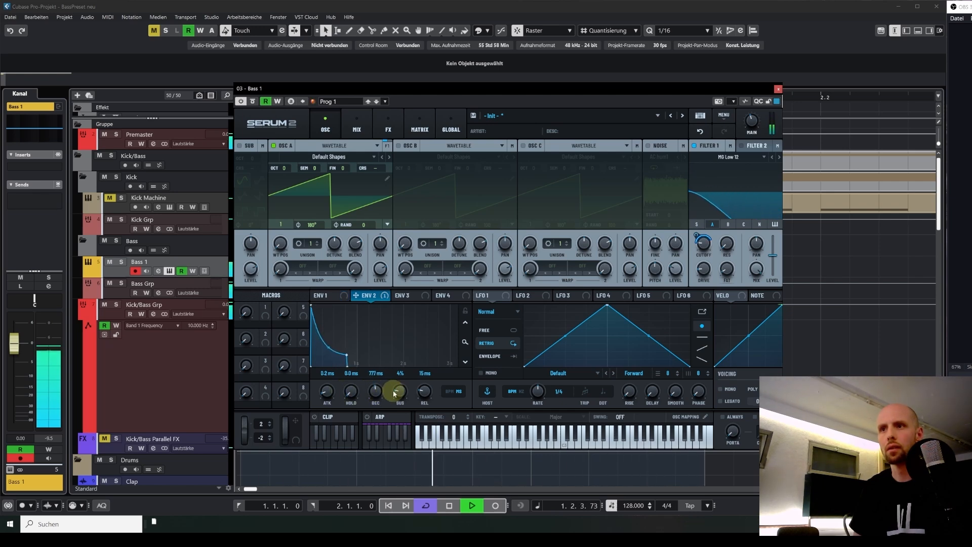
scroll(404, 393, up, 1)
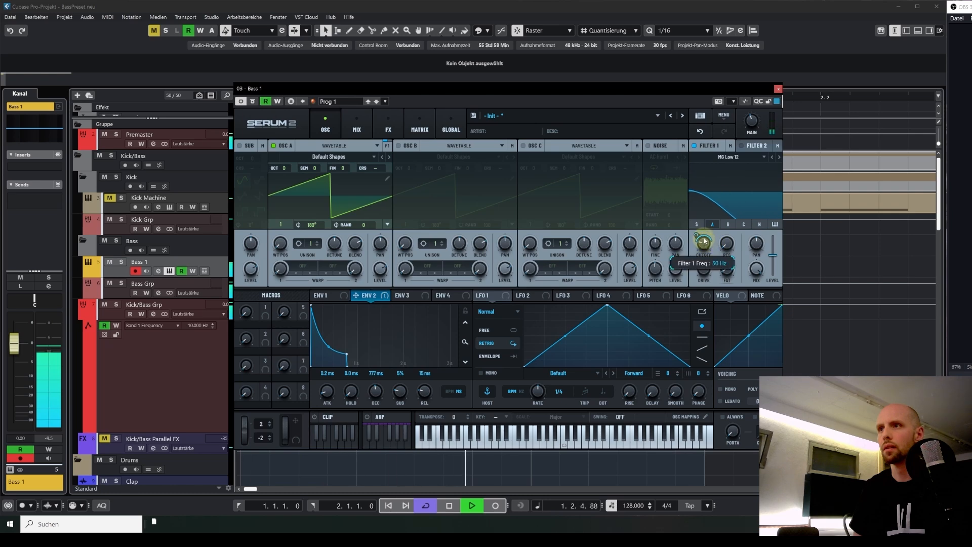
key(space)
Step: Unmute the Kick Machine track and play the loop to hear the bass together with the kick
drag(701, 89, 741, 73)
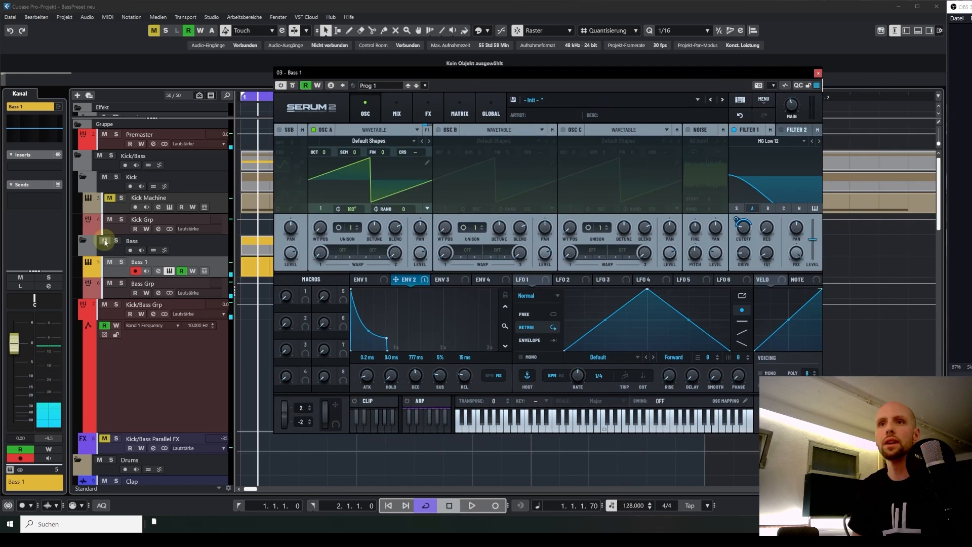
click(109, 198)
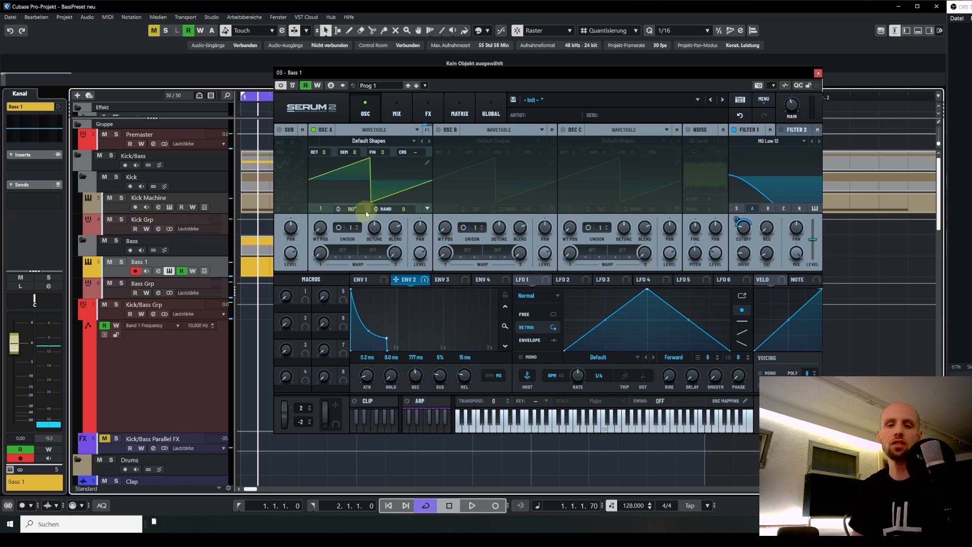
drag(510, 73, 476, 94)
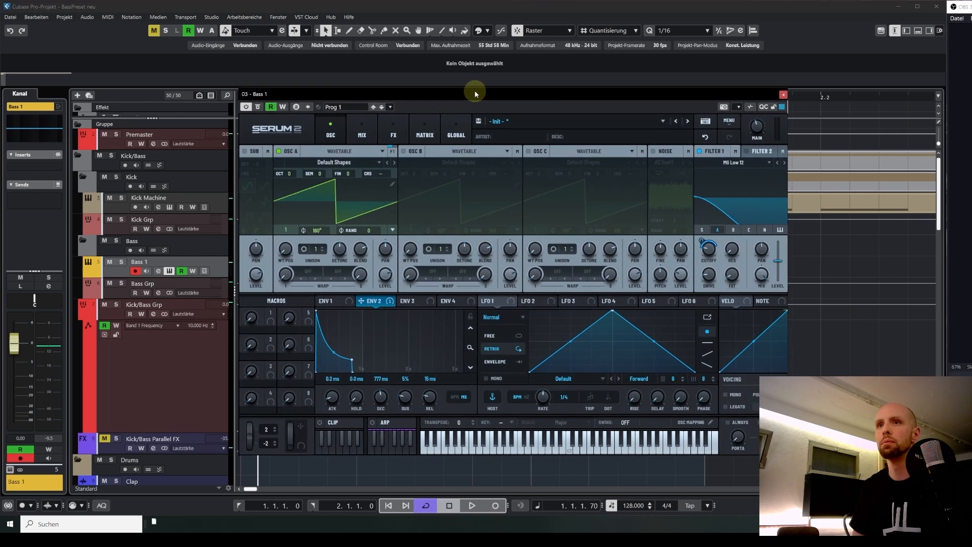
key(space)
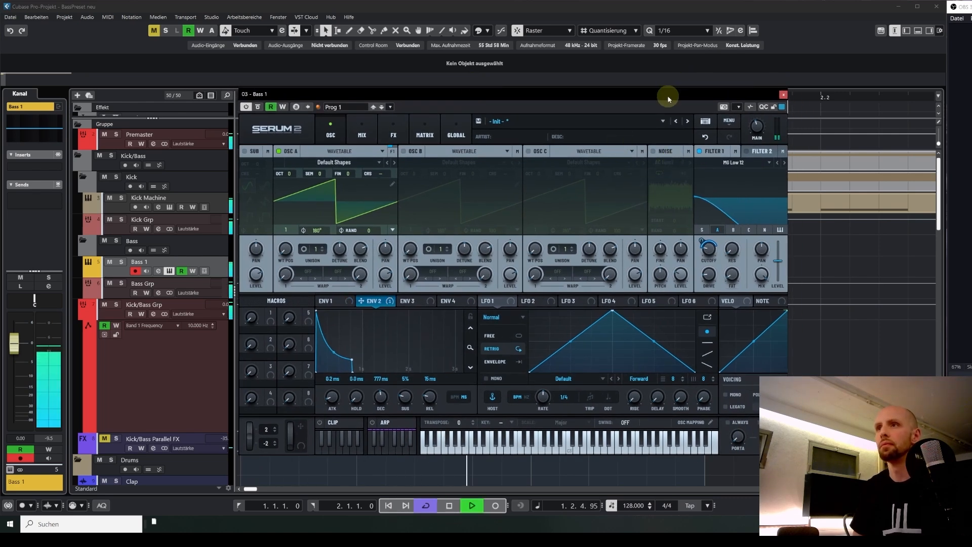
mouse_move(667, 94)
mouse_down()
mouse_move(635, 92)
mouse_move(663, 93)
mouse_up()
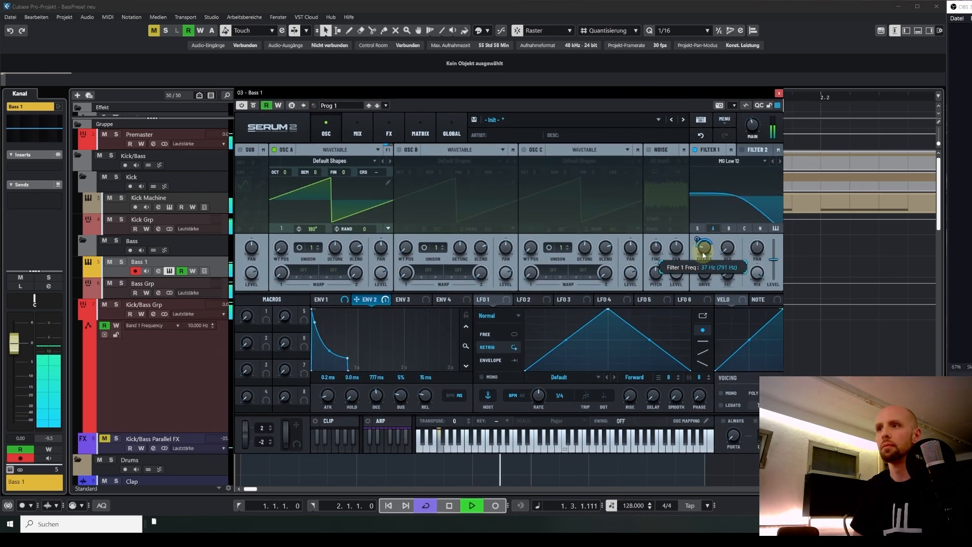
Step: Fine-tune Filter 1's cutoff modulation against the kick, set Env 2's sustain to 3% and adjust its decay curve
click(55, 438)
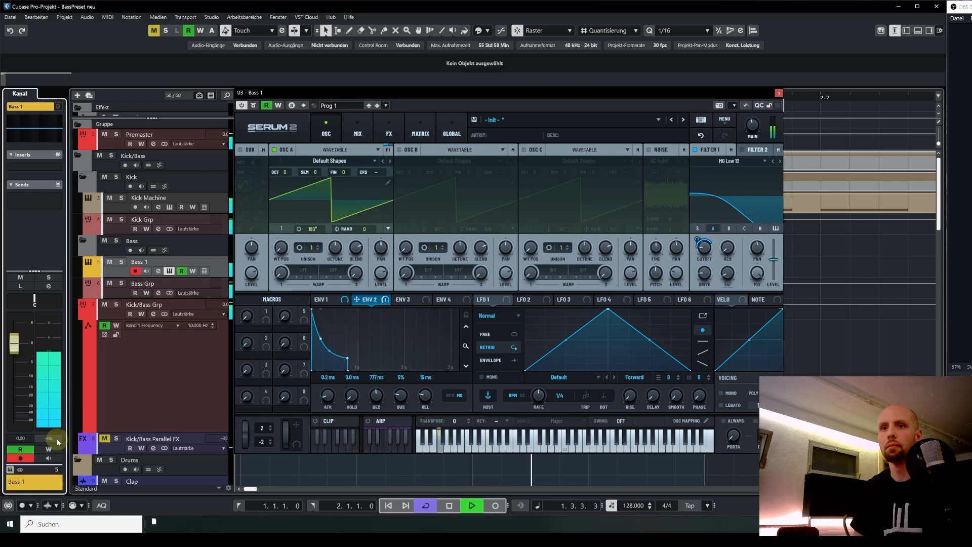
mouse_move(704, 245)
mouse_down()
mouse_move(696, 230)
mouse_move(696, 240)
mouse_up()
drag(400, 400, 401, 405)
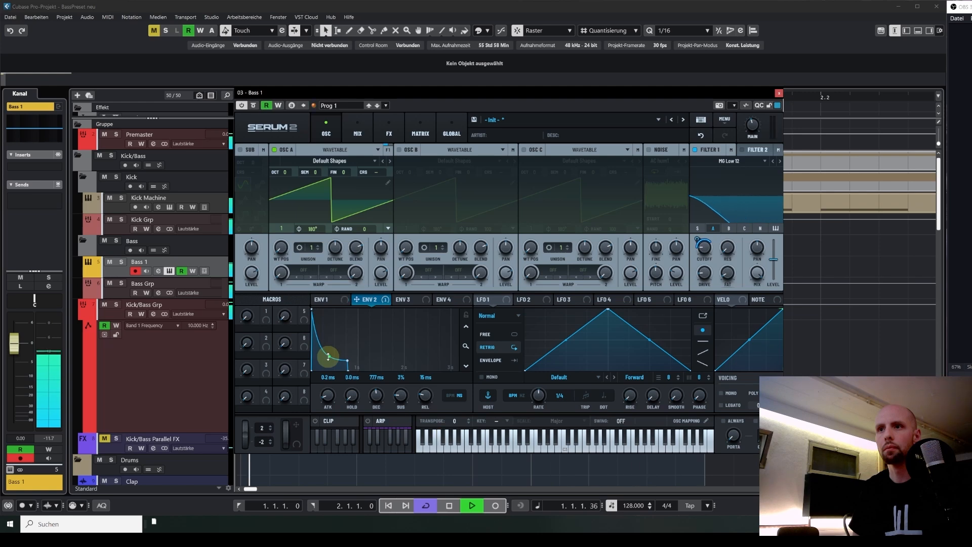
drag(329, 353, 330, 352)
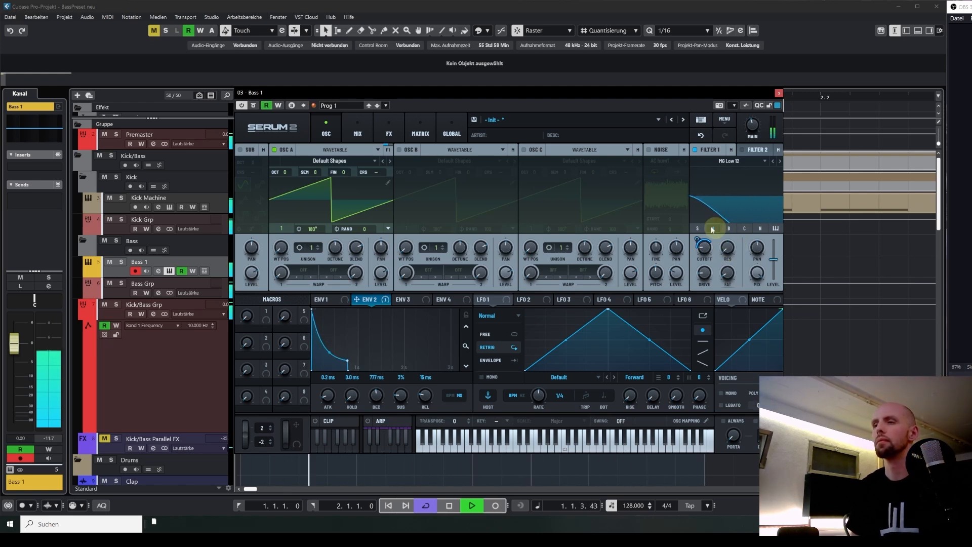
Step: Try Filter 1's drive at about 20% to hear its effect on the bass
mouse_move(702, 276)
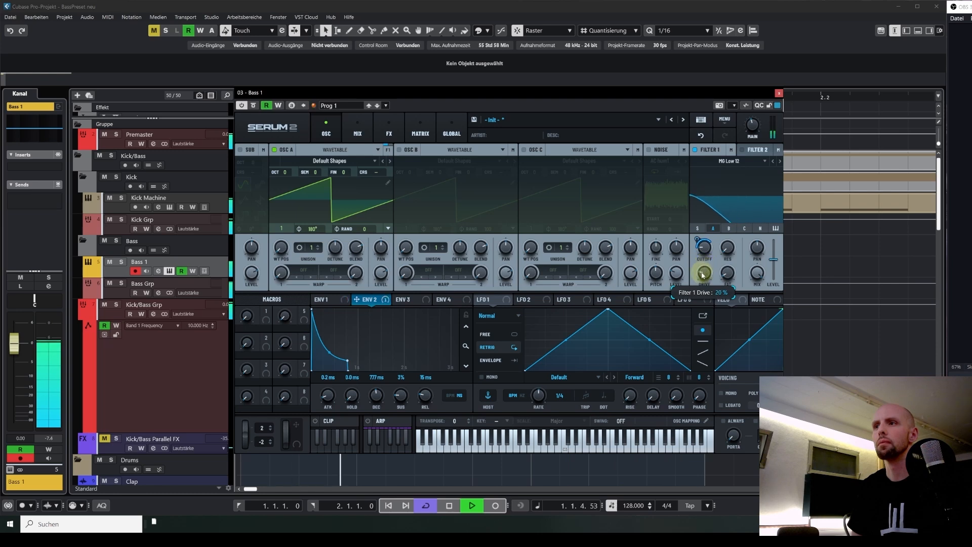
drag(701, 278, 701, 275)
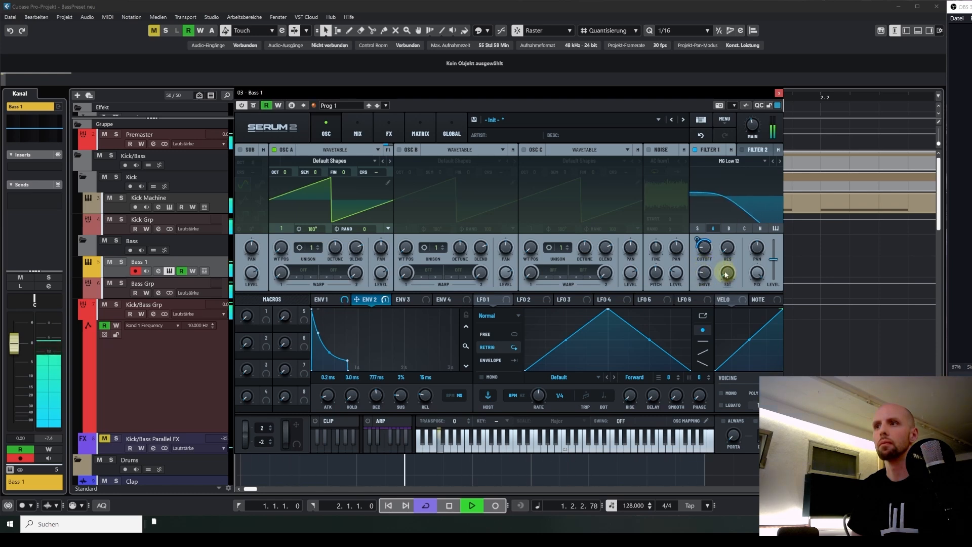
mouse_move(728, 249)
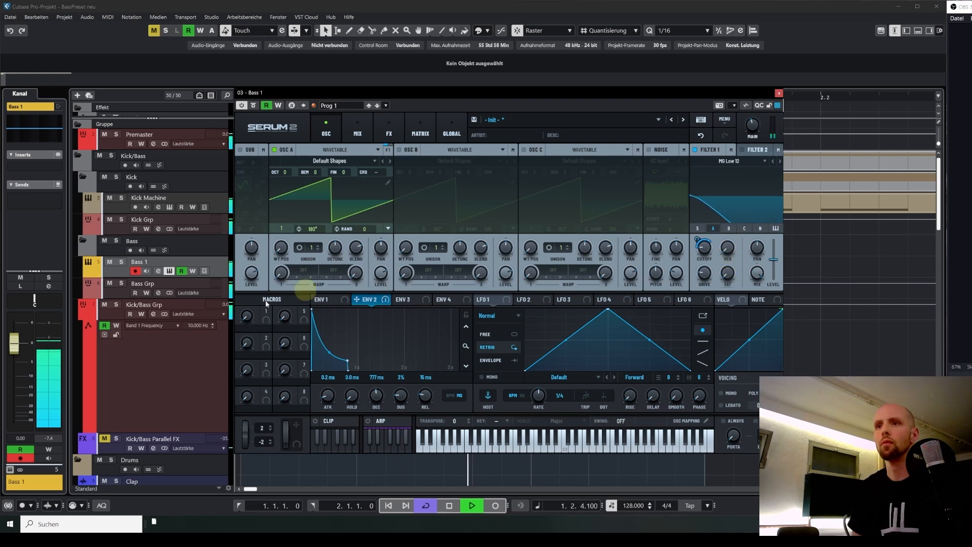
Step: Make Env 2's decay curve steeper and recheck Bass 1's peak level
drag(331, 353, 326, 352)
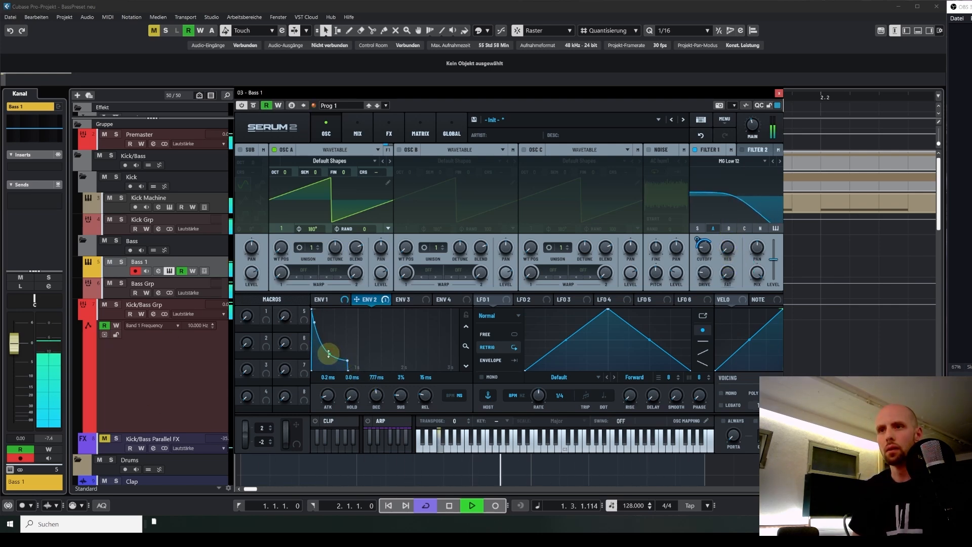
click(54, 438)
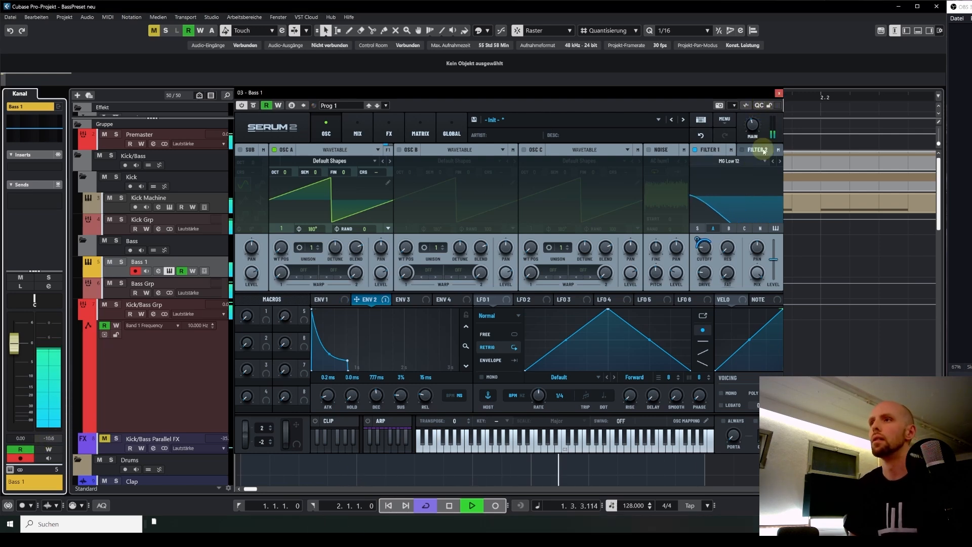
key(space)
key(space)
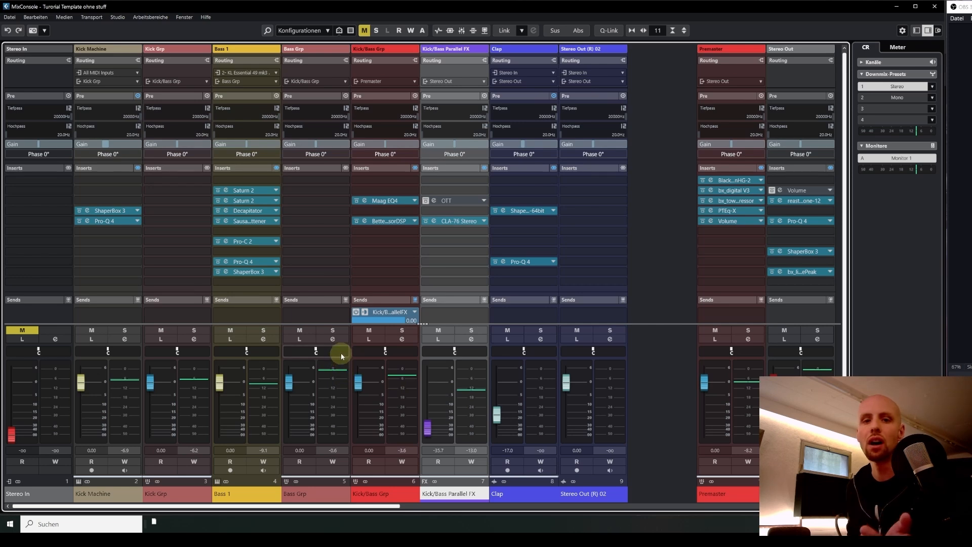
click(543, 315)
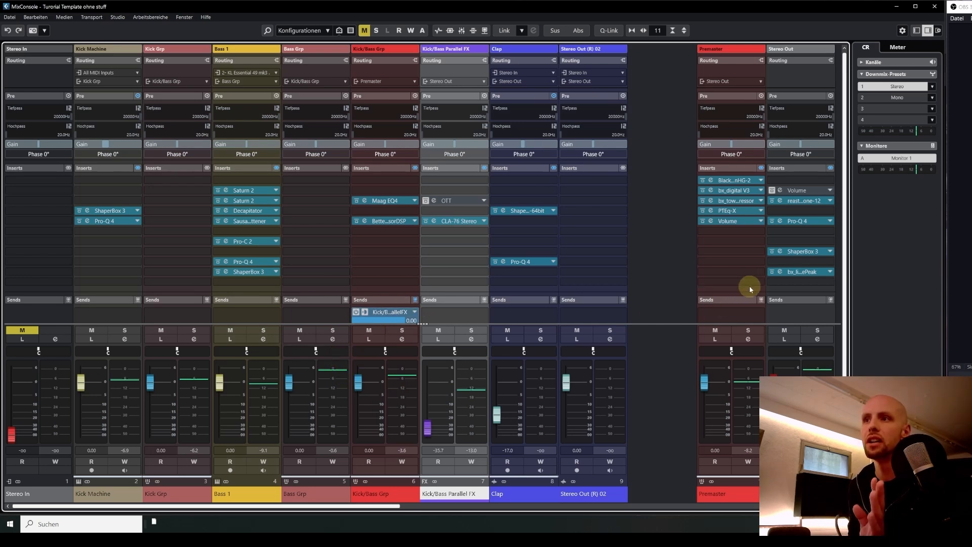